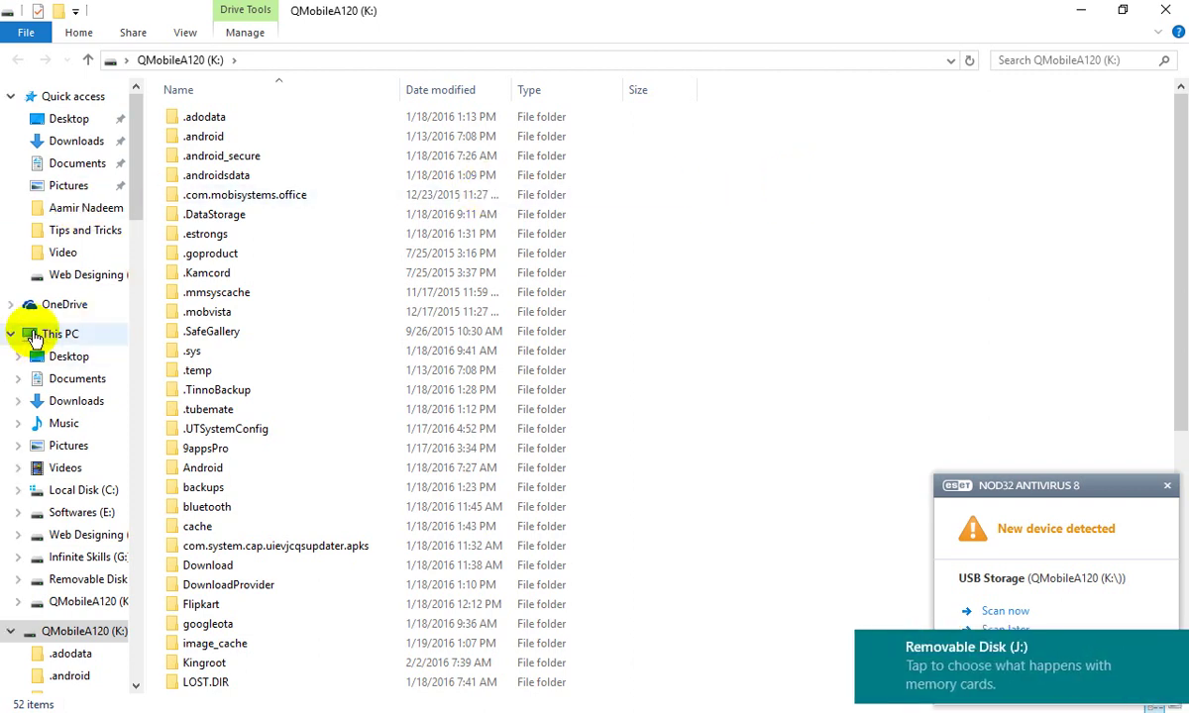
# Step: View the contents of the QMobileA120 (K:) drive from This PC and close the window
pyautogui.click(35, 337)
pyautogui.click(780, 319)
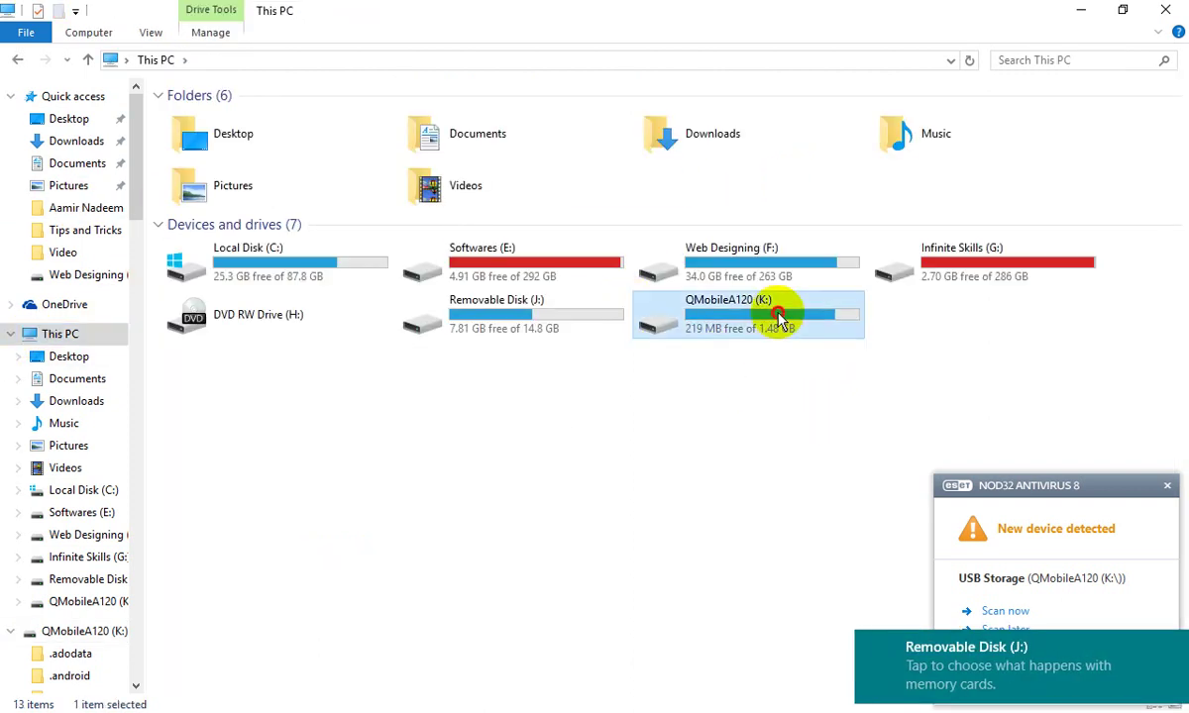
pyautogui.doubleClick(780, 319)
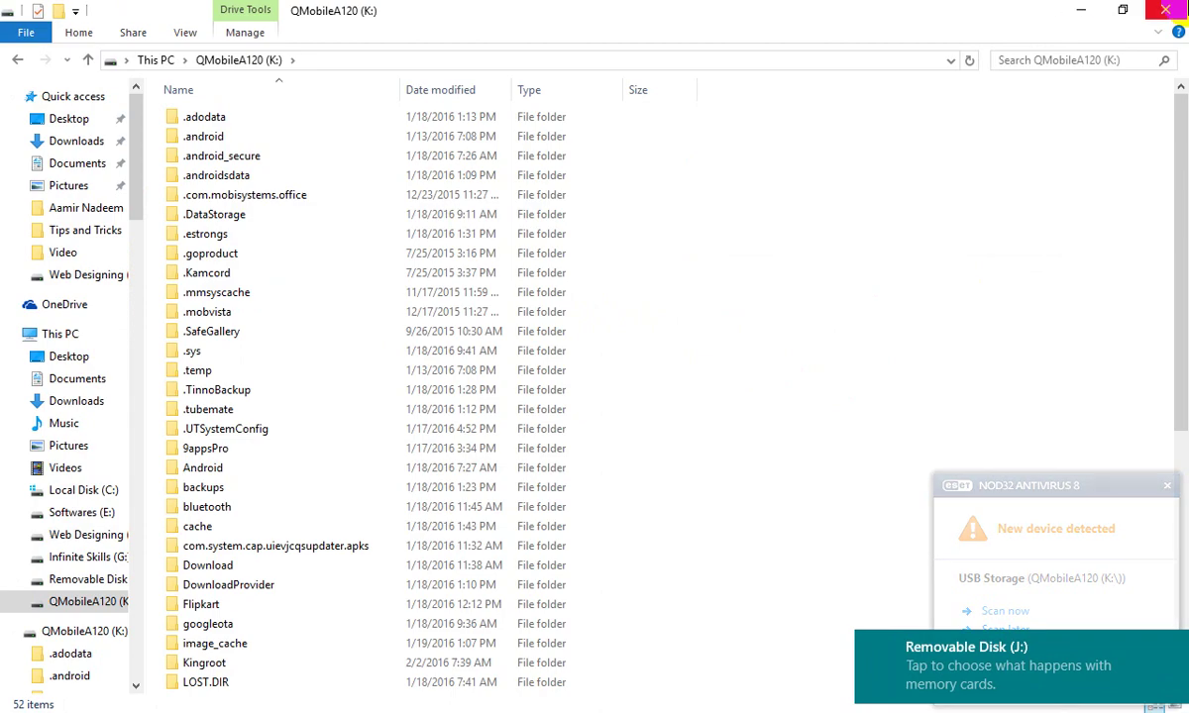
pyautogui.click(1166, 10)
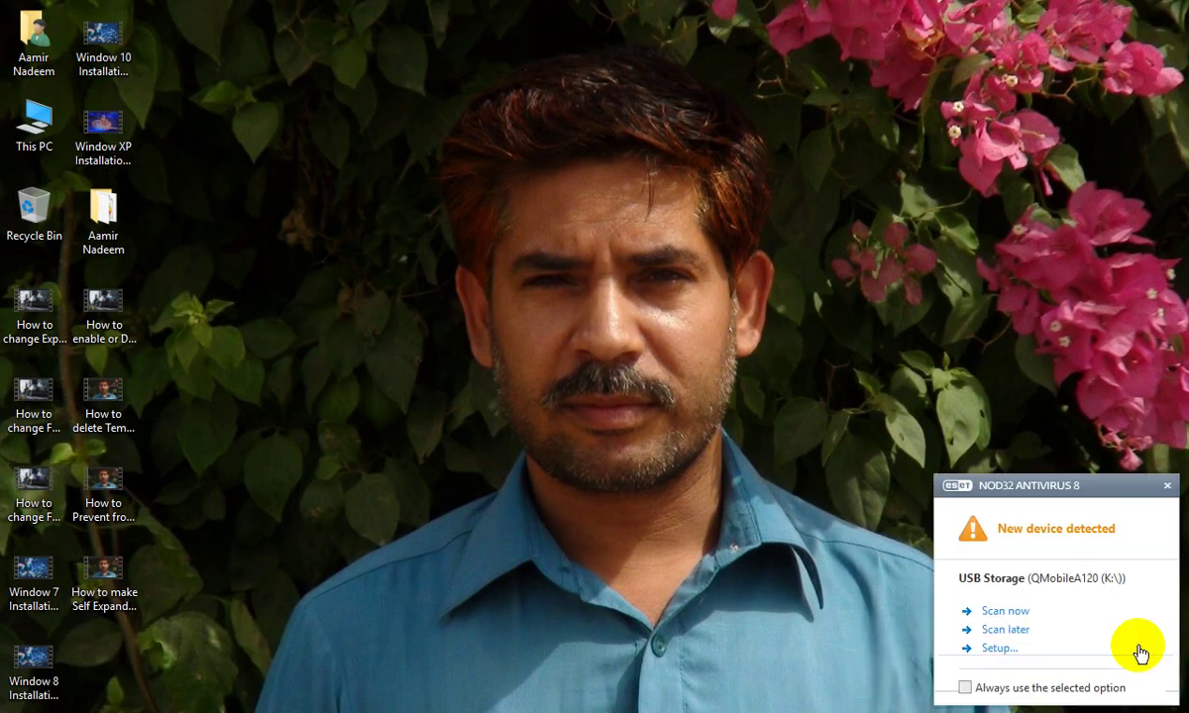
# Step: Postpone the antivirus scan of the newly detected USB device with Scan later and refresh the desktop several times
pyautogui.click(1008, 630)
pyautogui.rightClick(803, 251)
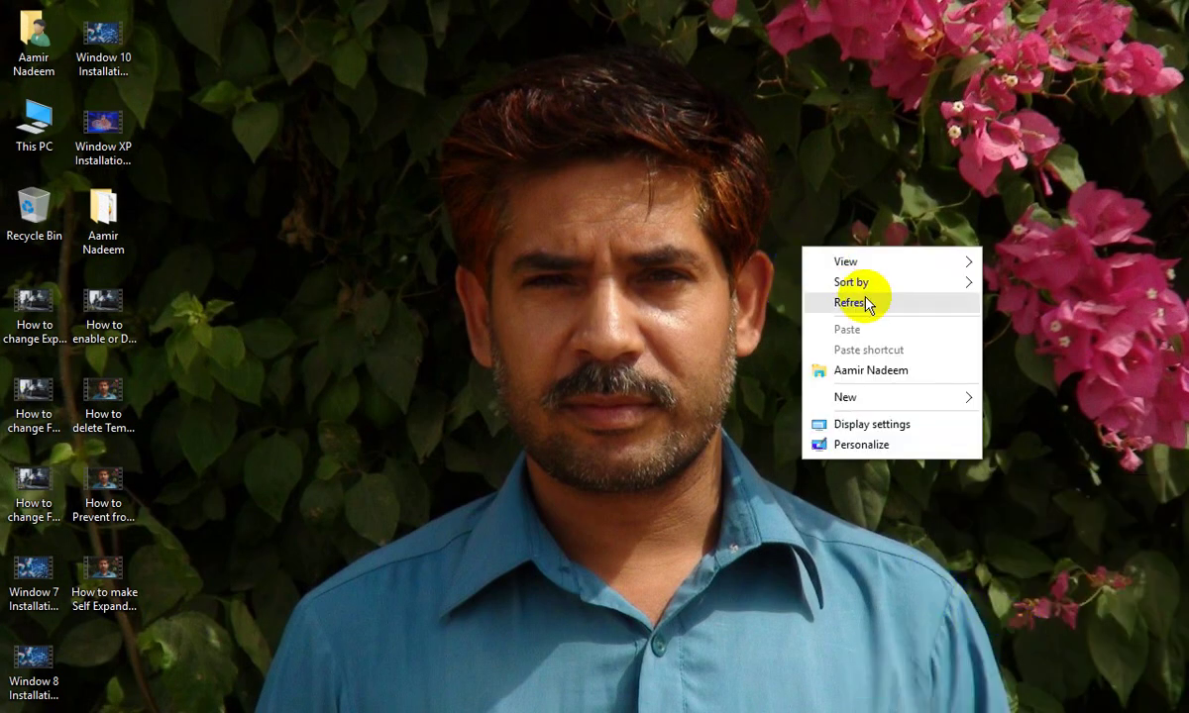
pyautogui.click(858, 300)
pyautogui.rightClick(791, 274)
pyautogui.click(888, 332)
pyautogui.rightClick(830, 238)
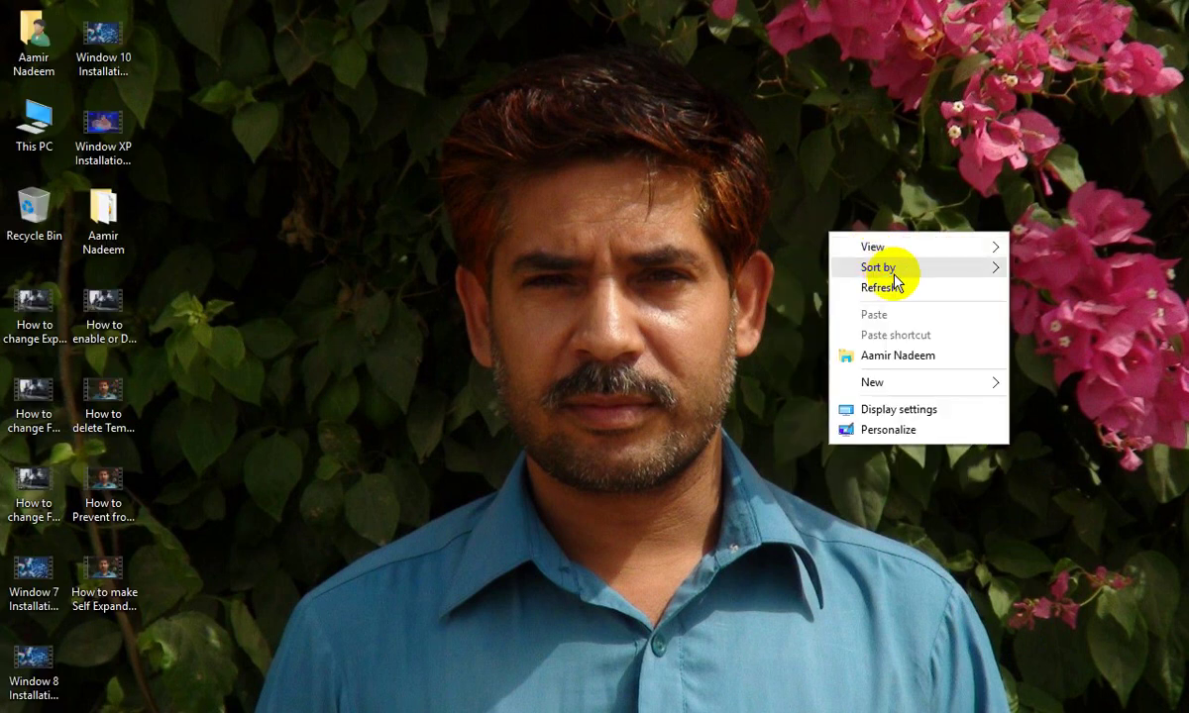
pyautogui.click(904, 293)
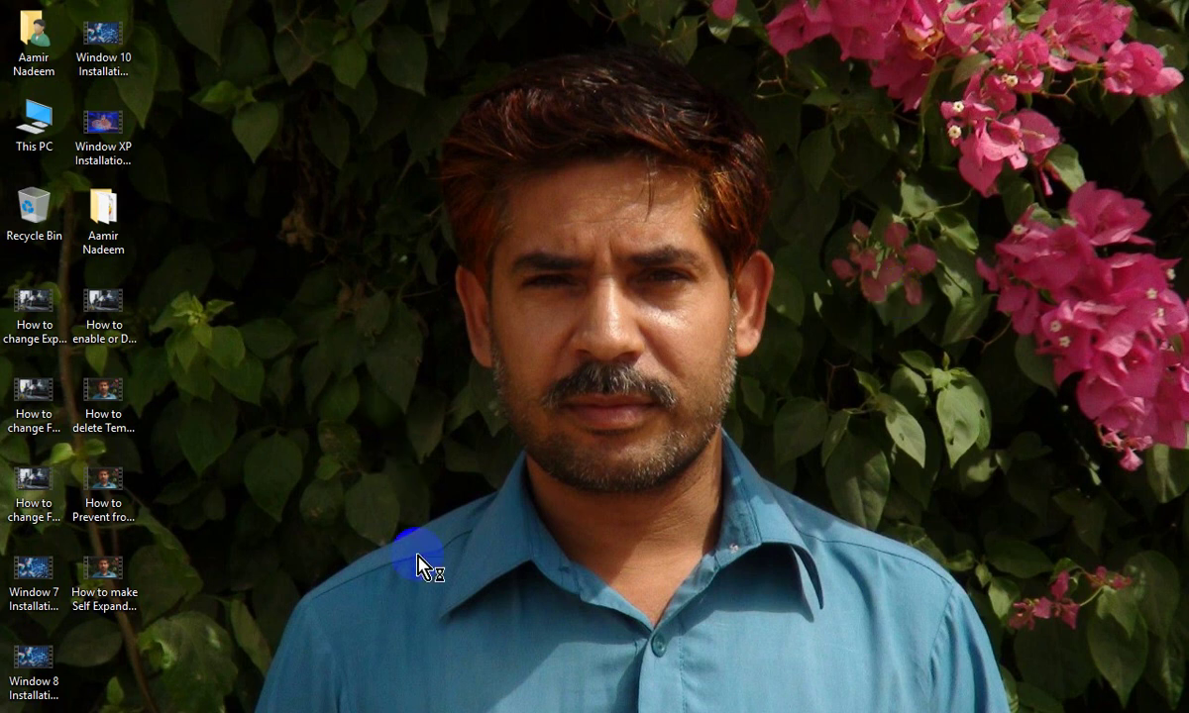
# Step: Show the On-Screen Keyboard, reposition it higher on the desktop, and use it to bring up the Run dialog
pyautogui.press('ctrl+super+o')
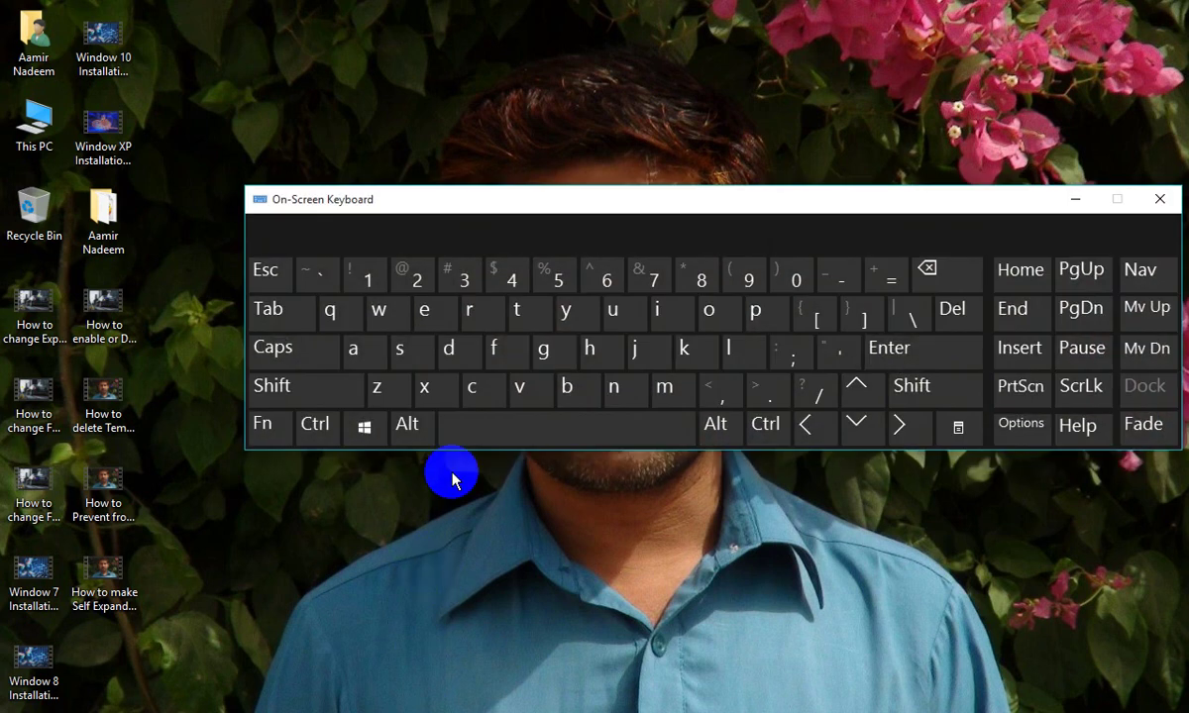
pyautogui.moveTo(531, 206); pyautogui.dragTo(474, 186)
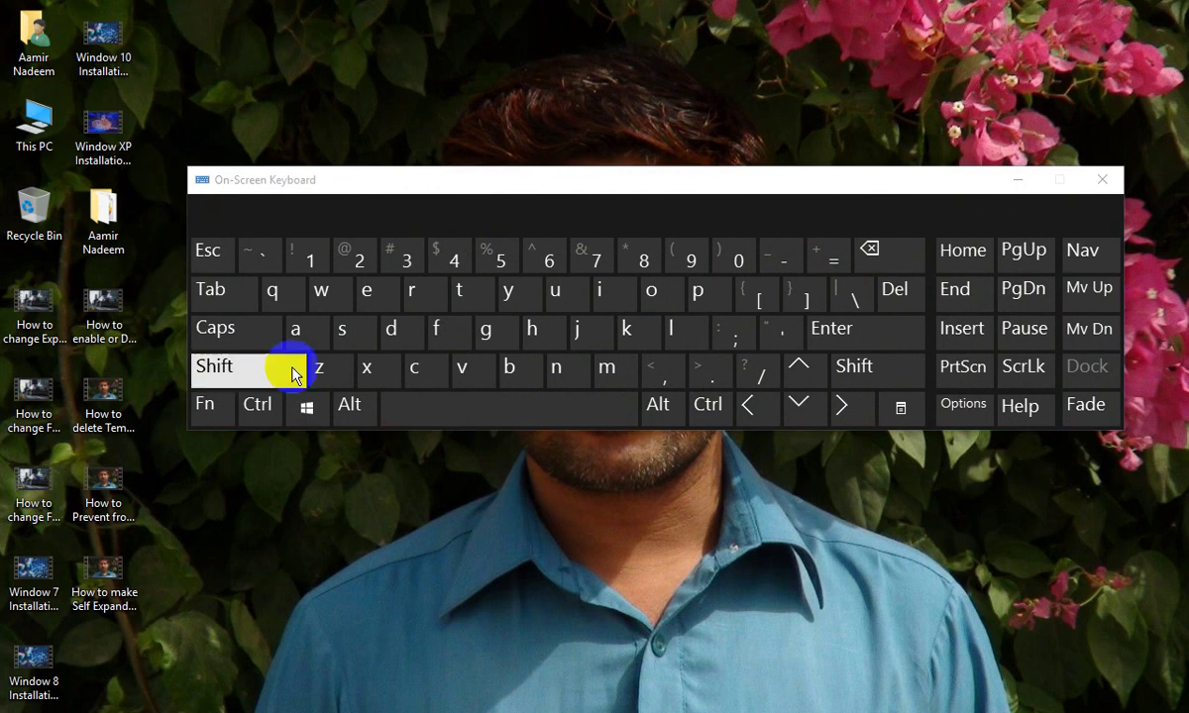
pyautogui.click(307, 406)
pyautogui.click(421, 297)
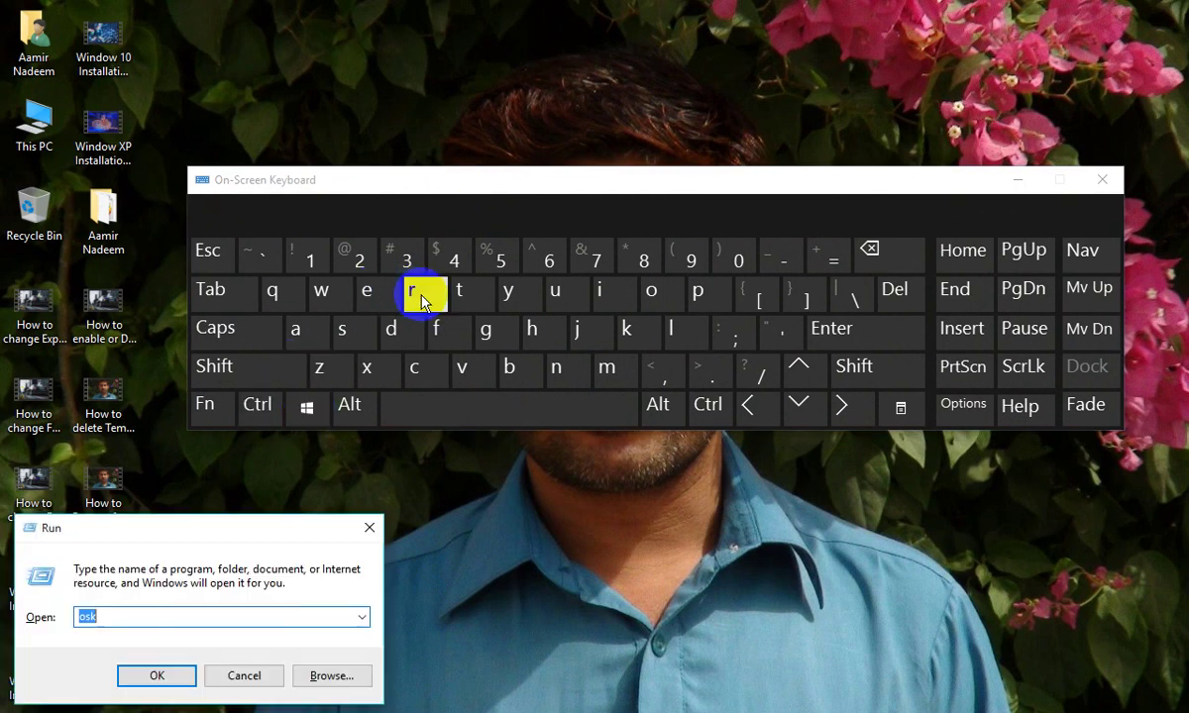
# Step: Launch the Local Group Policy Editor by running GPEDIT.MSC
pyautogui.write('gpedit')
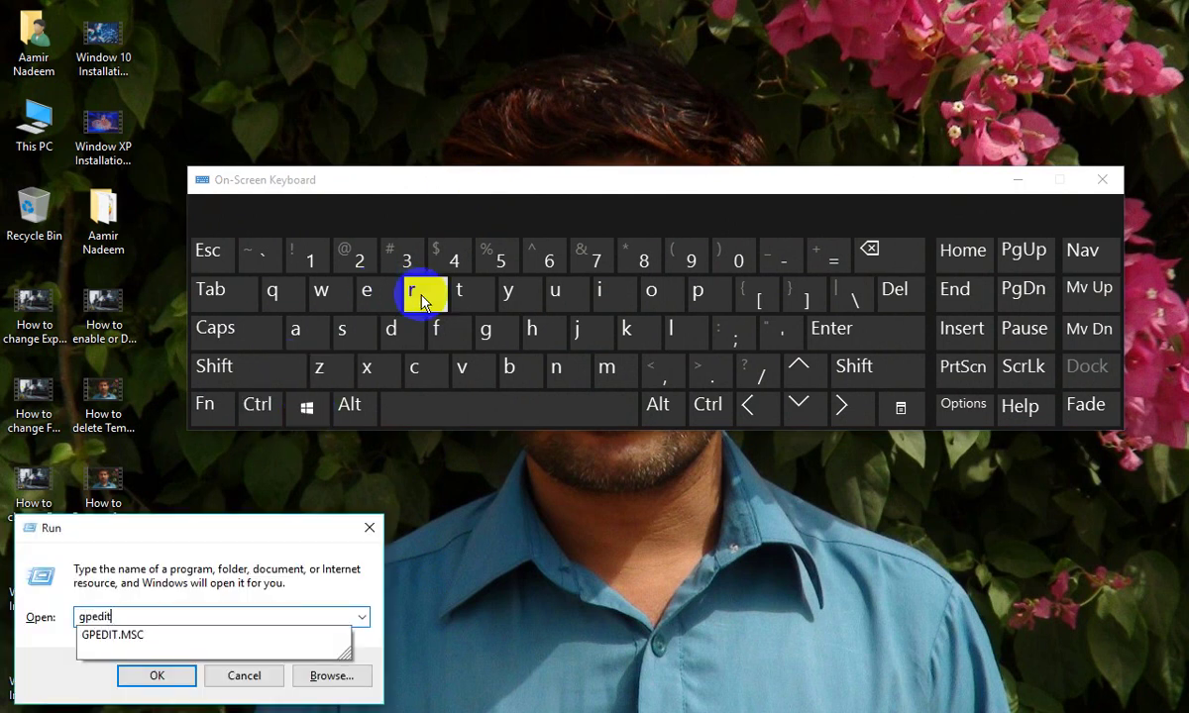
pyautogui.press('Down')
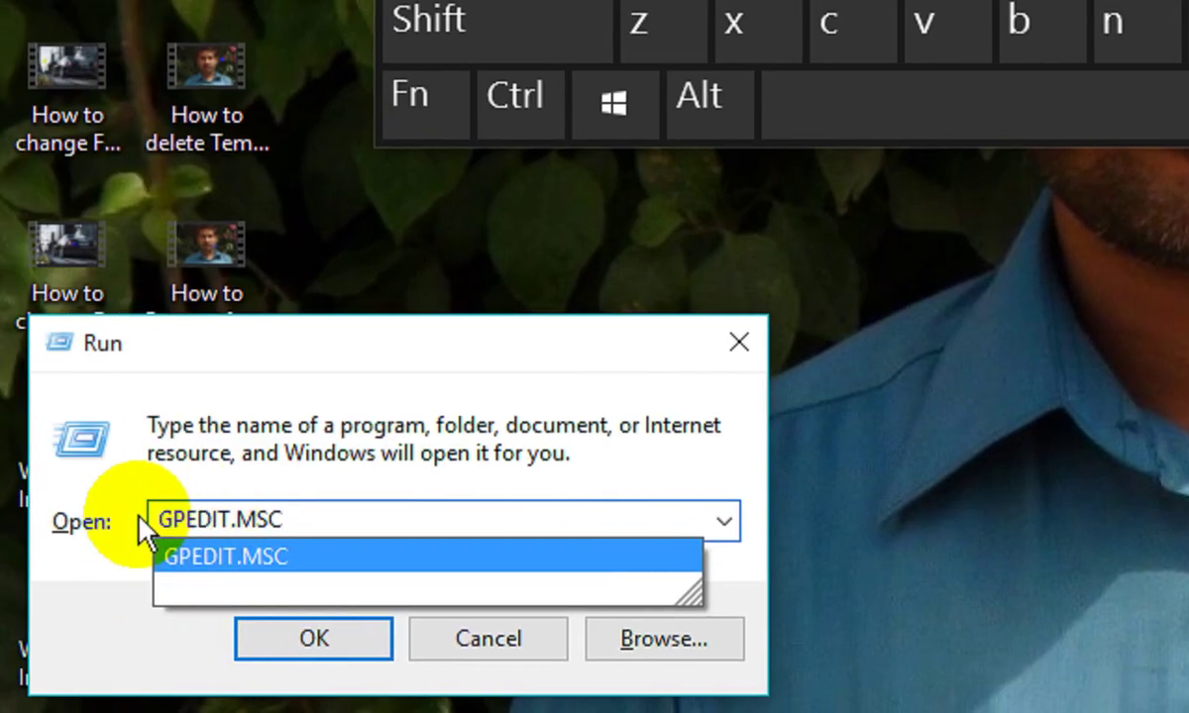
pyautogui.click(307, 553)
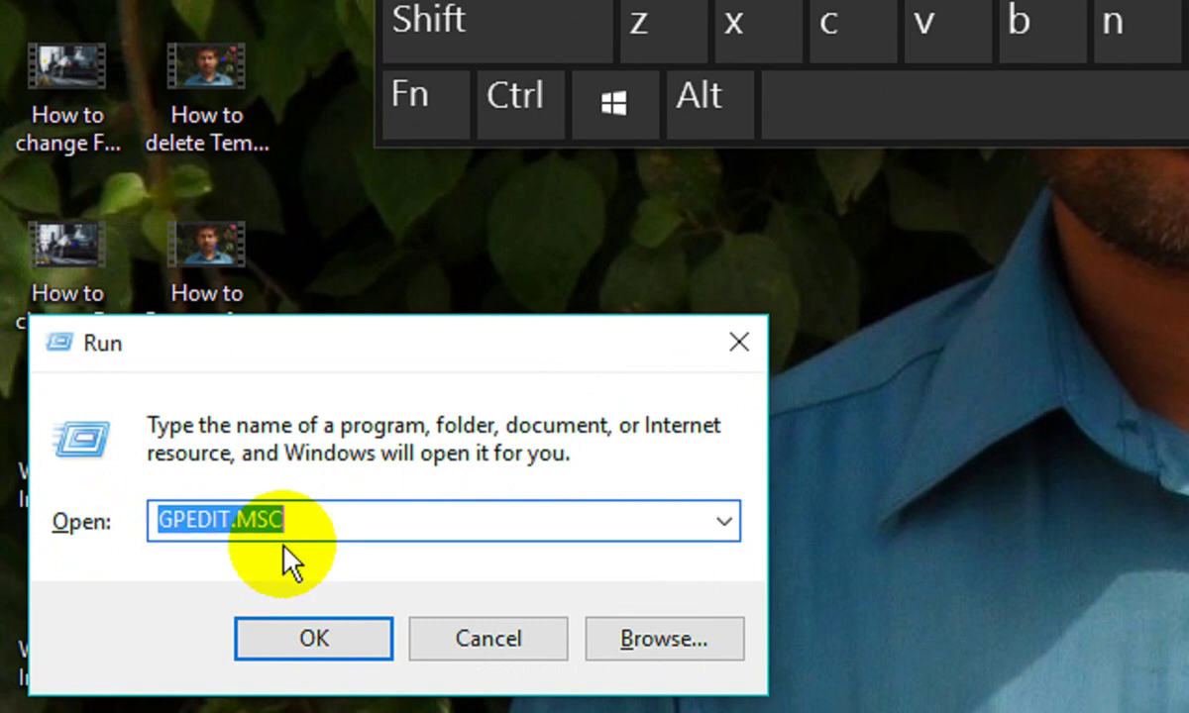
pyautogui.click(305, 639)
# Step: Close the On-Screen Keyboard, reposition the Local Group Policy Editor, and widen its tree pane to show full folder names
pyautogui.click(539, 39)
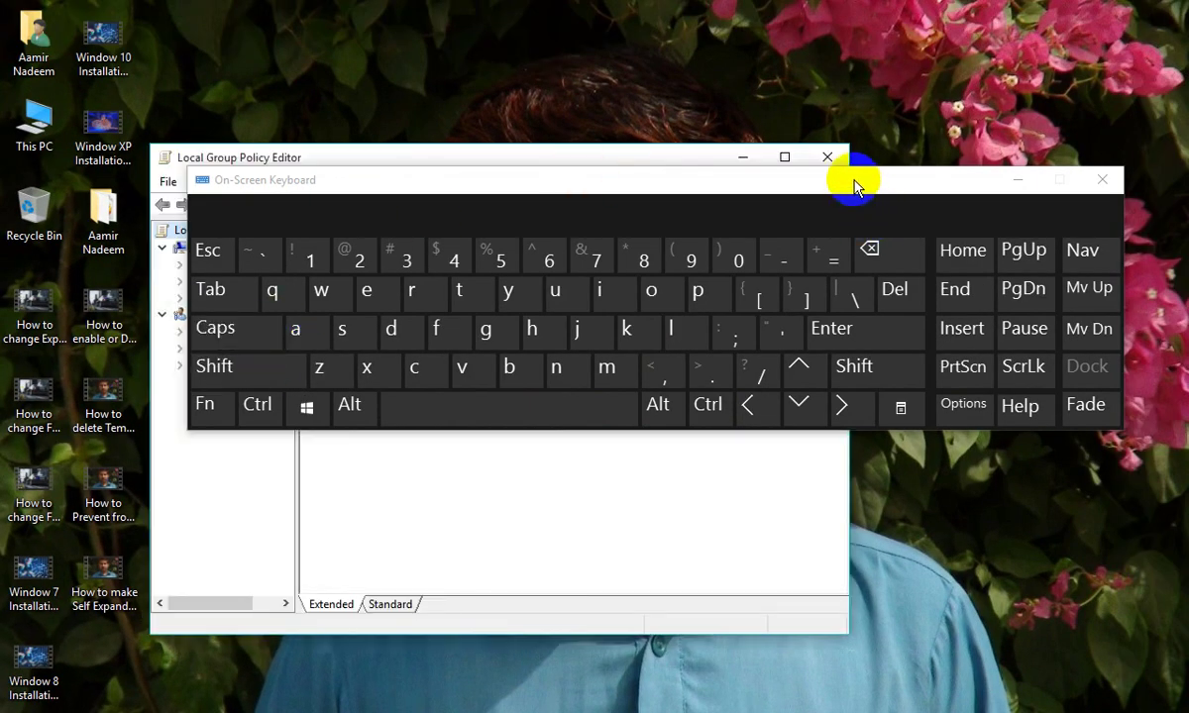
pyautogui.moveTo(854, 186); pyautogui.dragTo(1179, 195)
pyautogui.moveTo(436, 162); pyautogui.dragTo(347, 59)
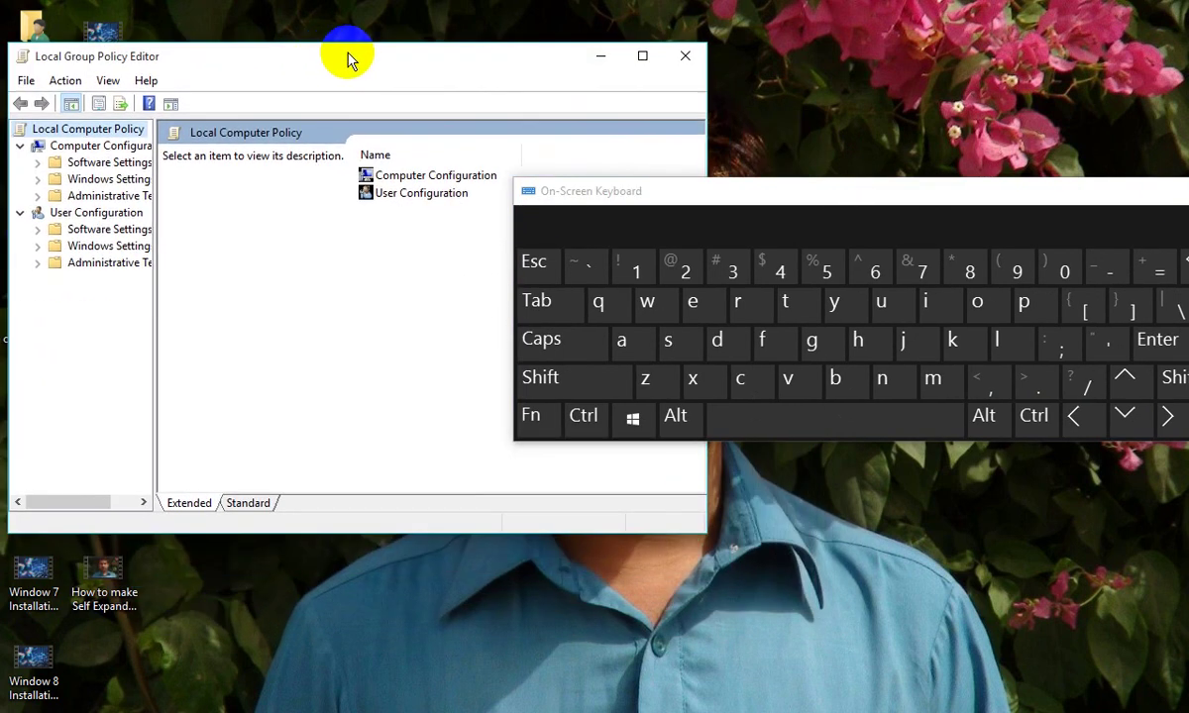
pyautogui.moveTo(683, 201); pyautogui.dragTo(505, 263)
pyautogui.moveTo(1129, 252); pyautogui.dragTo(1050, 284)
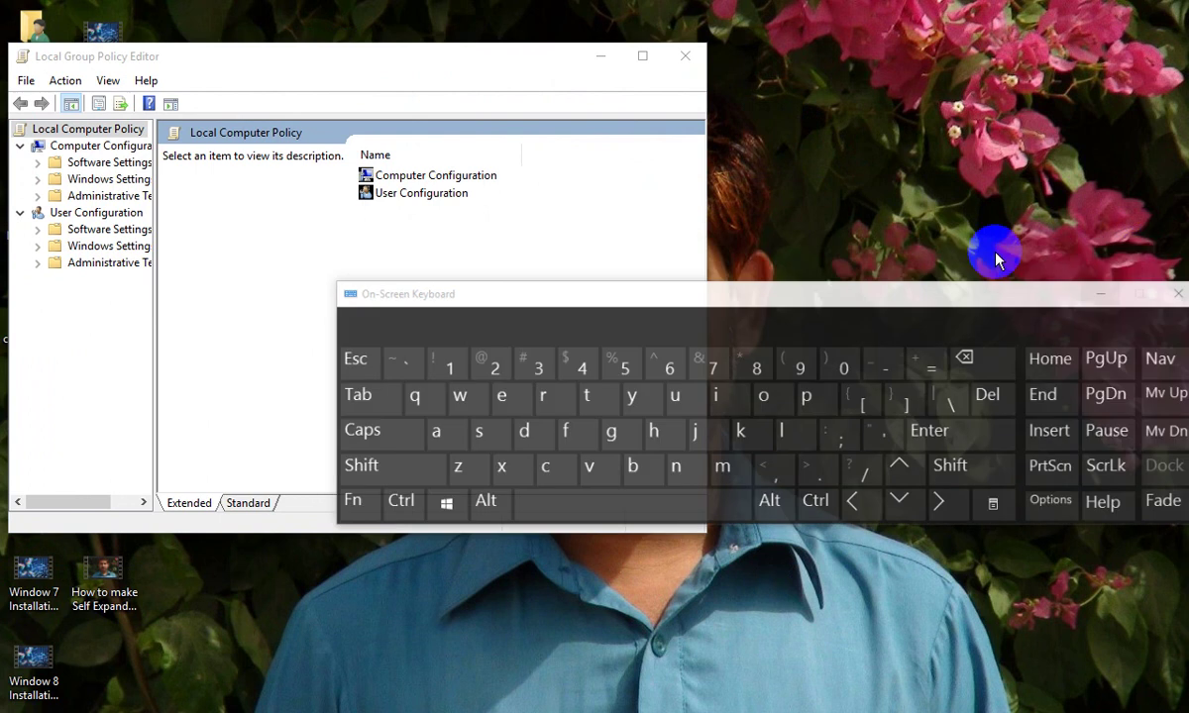
pyautogui.moveTo(332, 64); pyautogui.dragTo(425, 59)
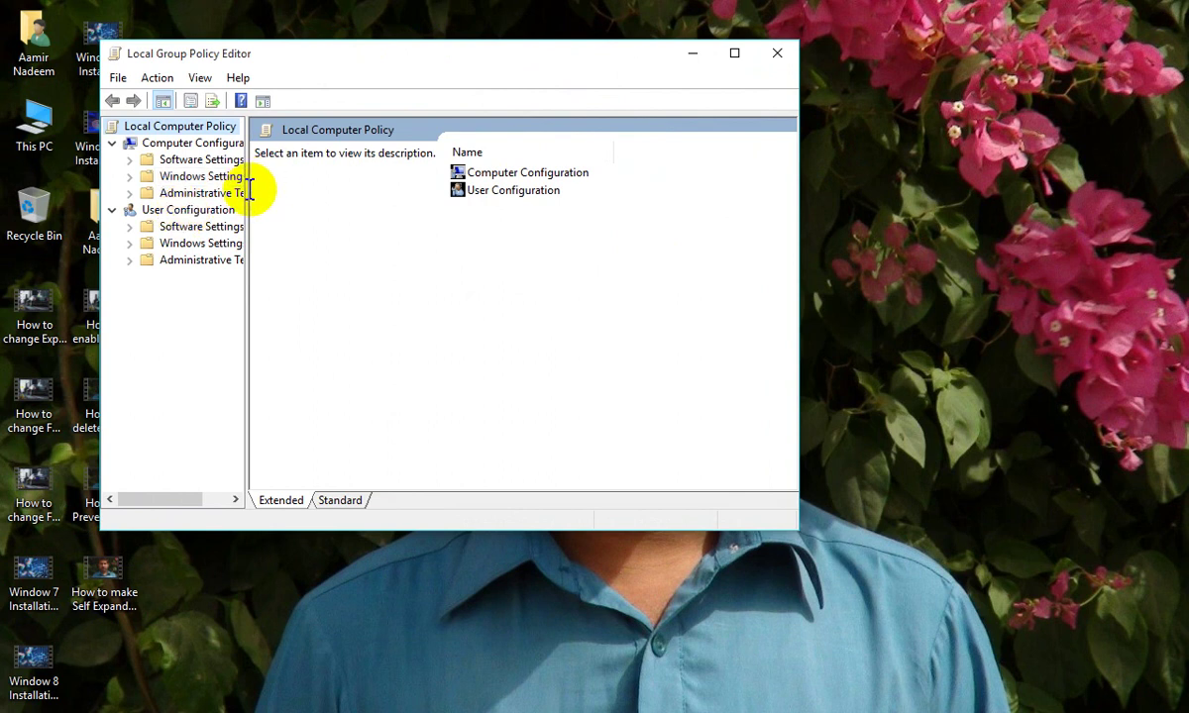
pyautogui.moveTo(246, 188); pyautogui.dragTo(346, 188)
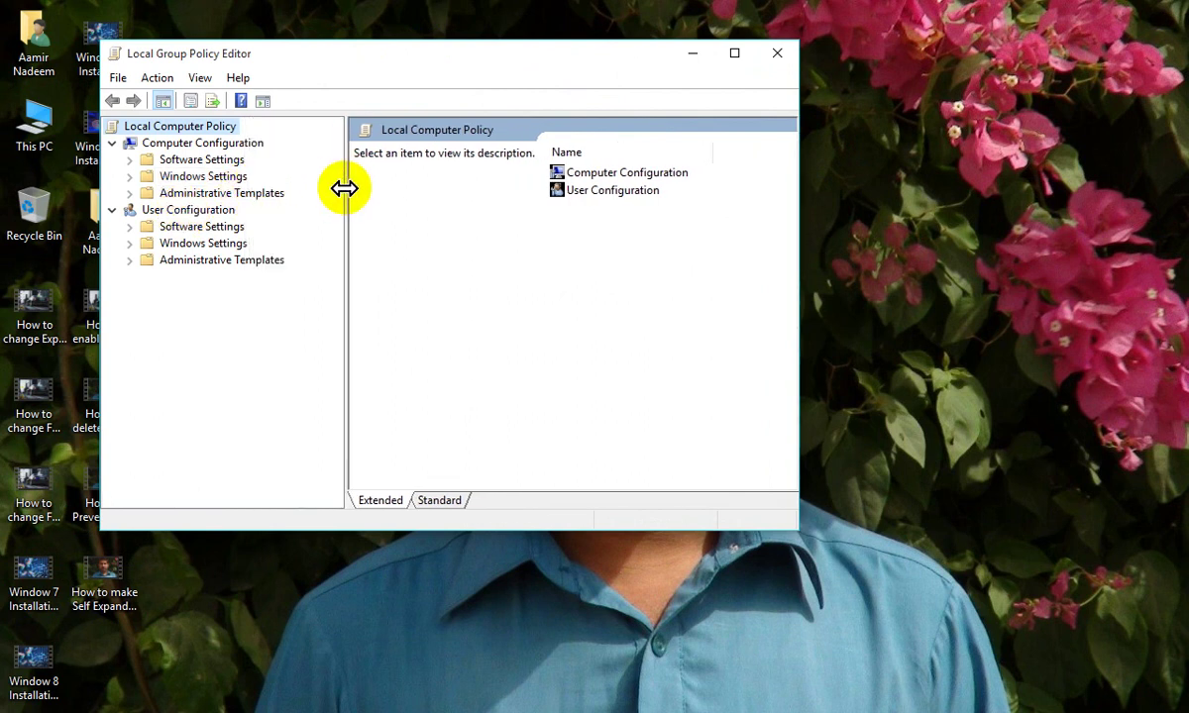
# Step: Go to AutoPlay Policies under Computer Configuration, Administrative Templates, Windows Components
pyautogui.click(169, 143)
pyautogui.click(238, 194)
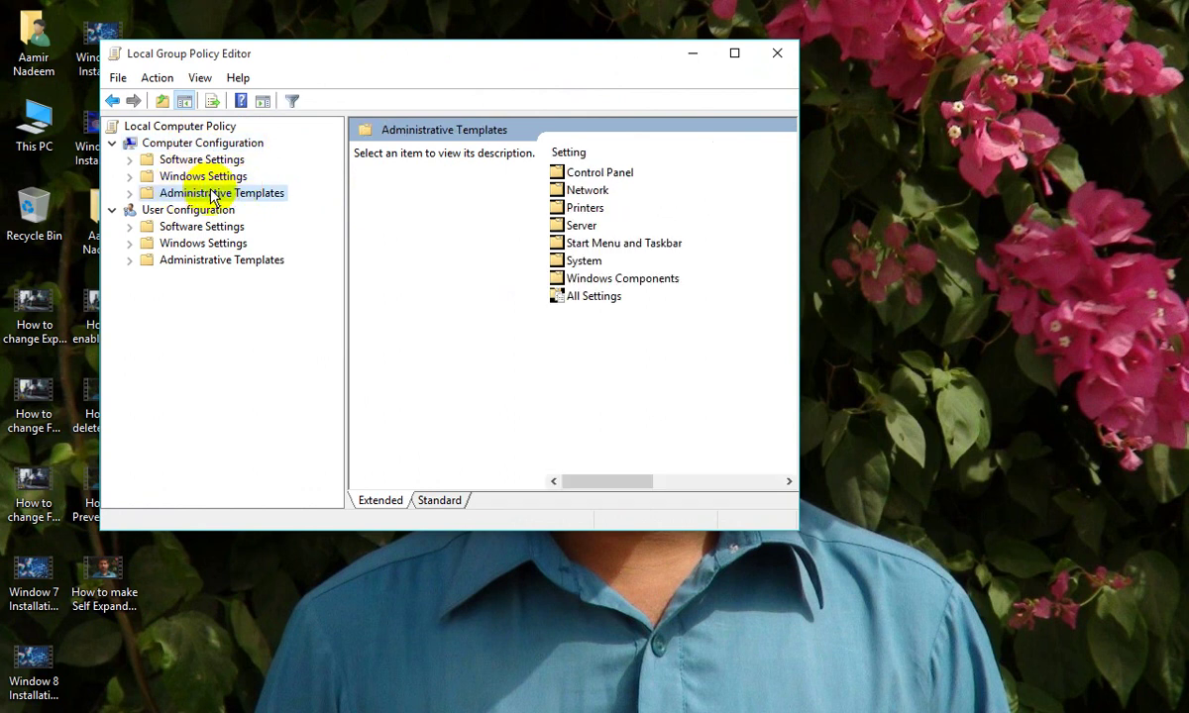
pyautogui.doubleClick(626, 281)
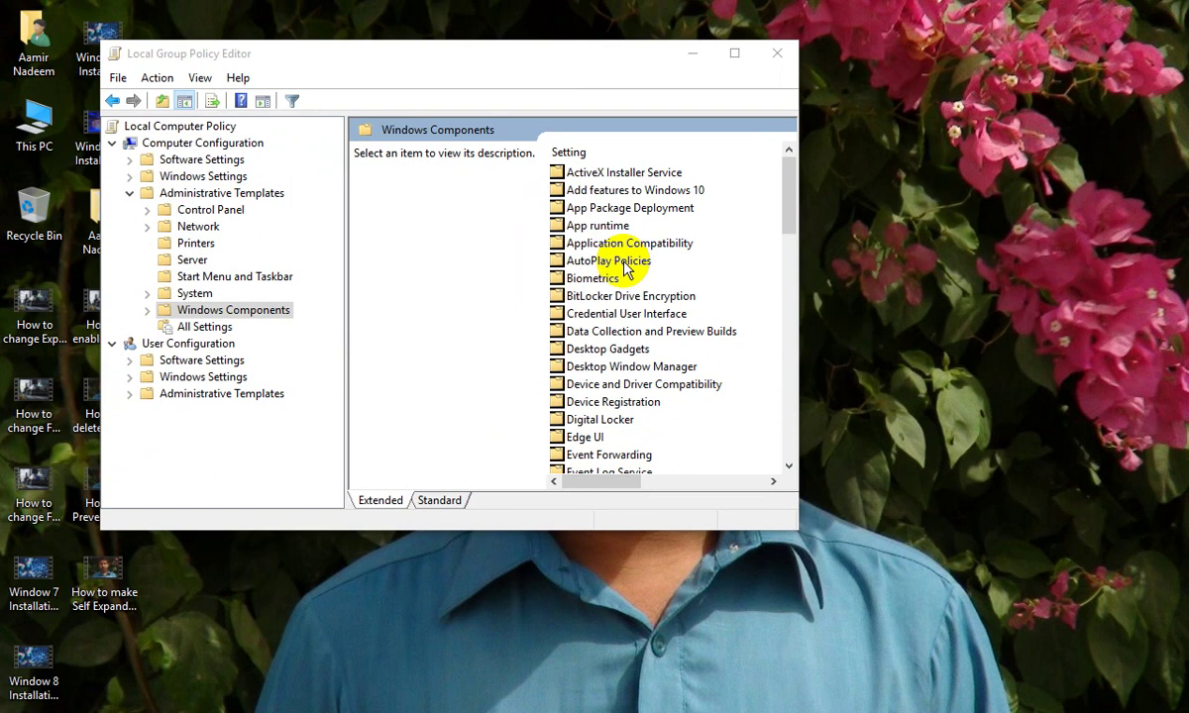
pyautogui.doubleClick(624, 262)
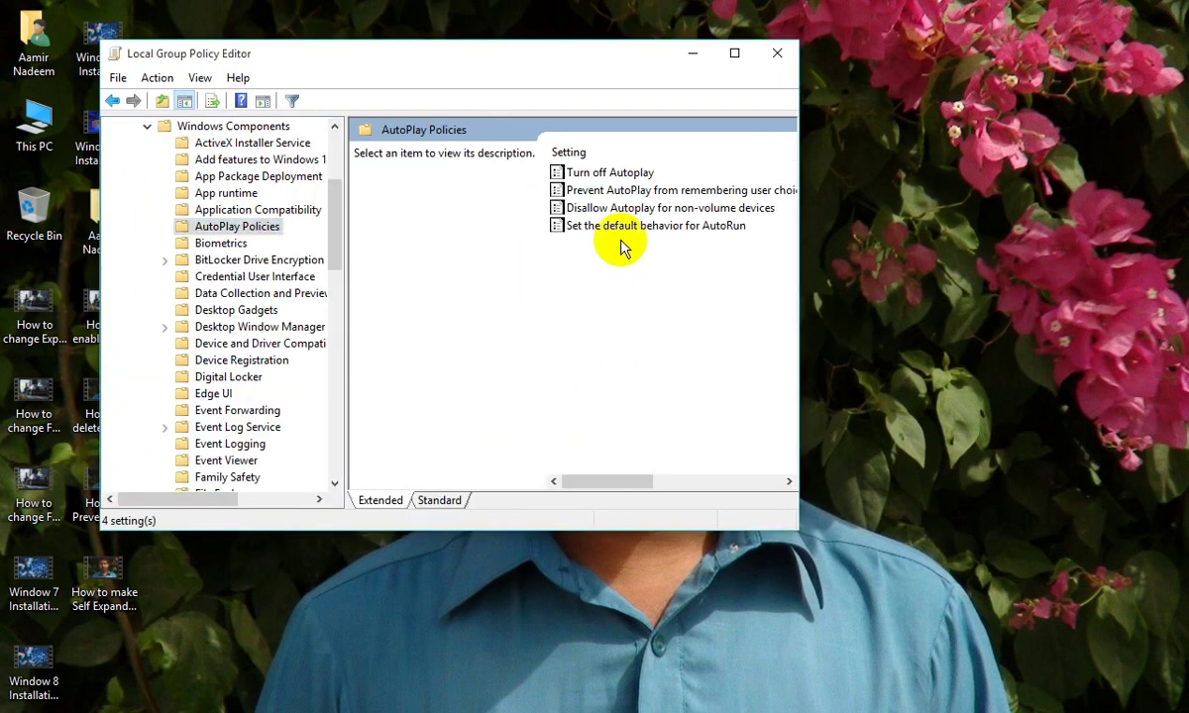
# Step: Set the Turn off Autoplay policy to Enabled for All drives and close the Local Group Policy Editor
pyautogui.click(610, 177)
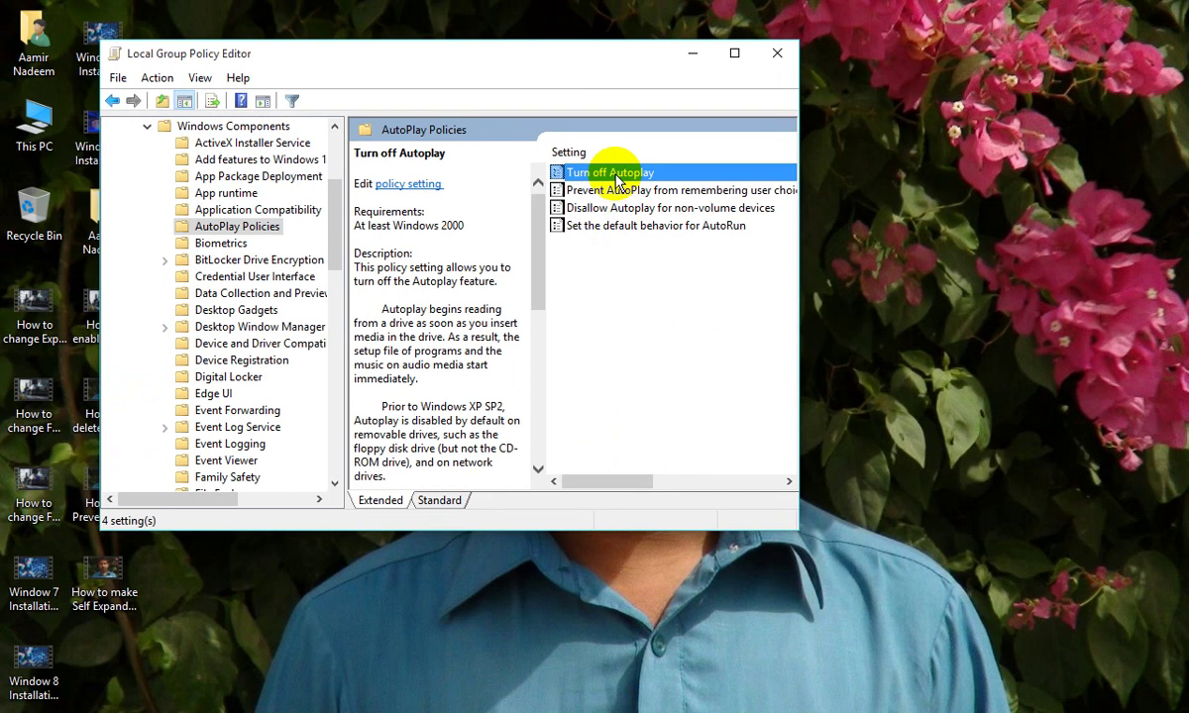
pyautogui.doubleClick(613, 174)
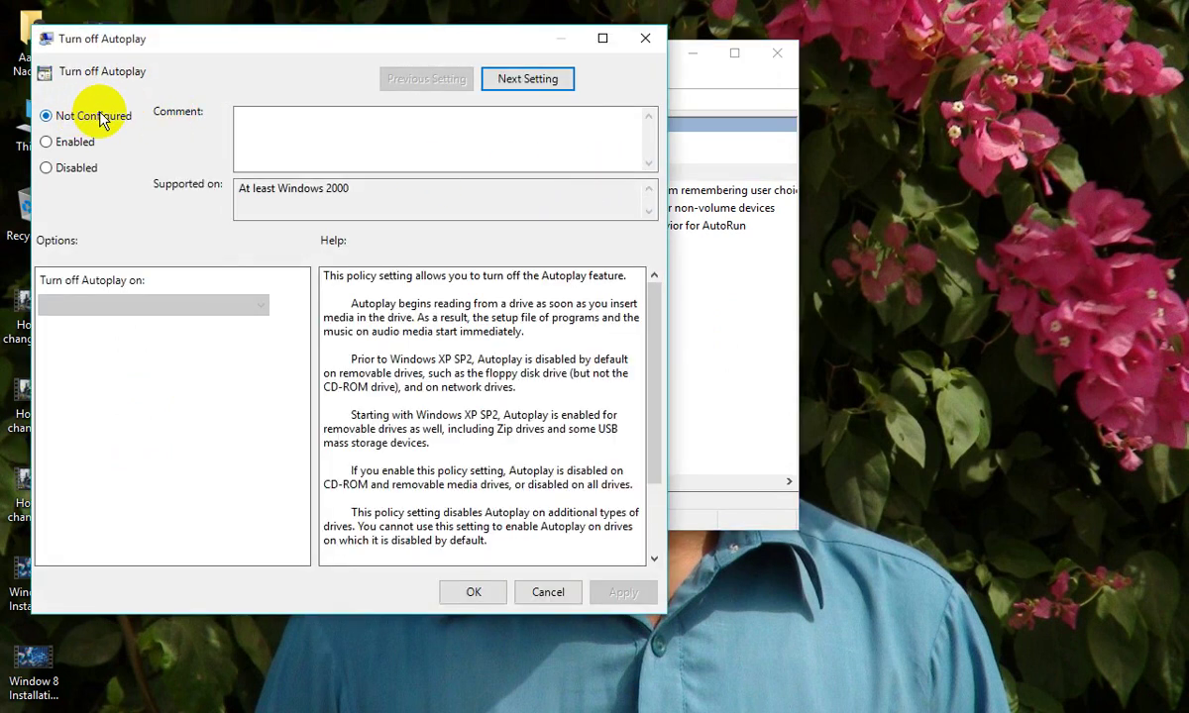
pyautogui.click(863, 198)
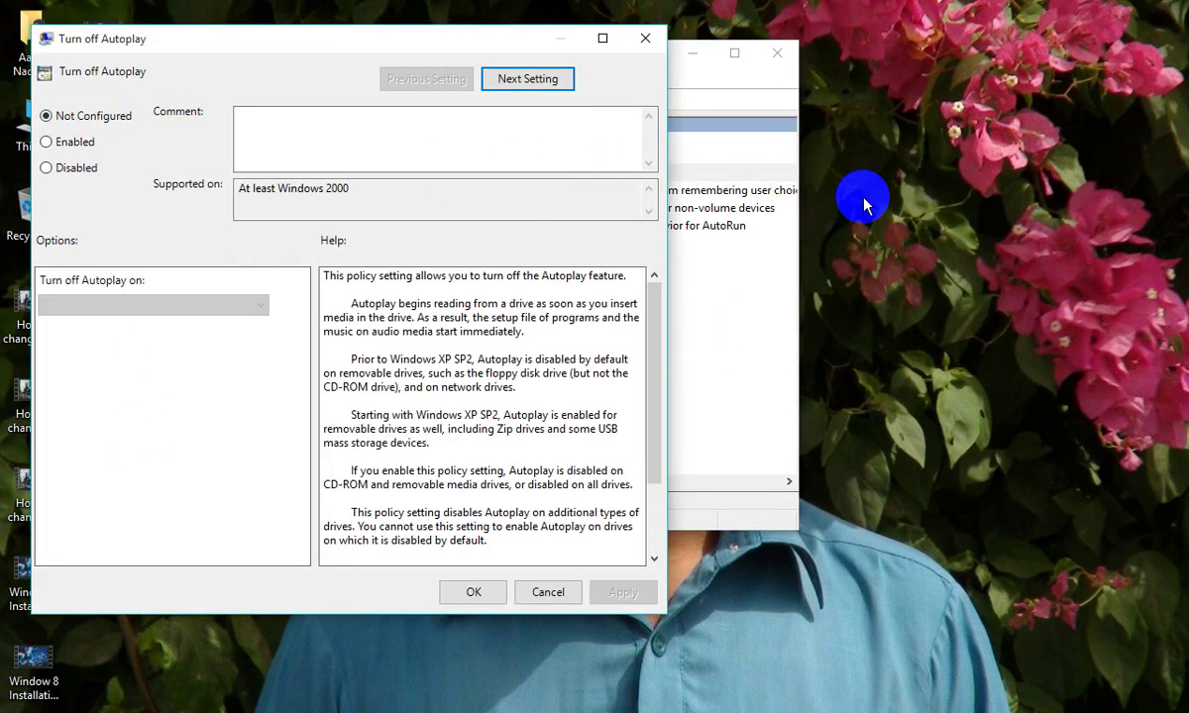
pyautogui.click(51, 142)
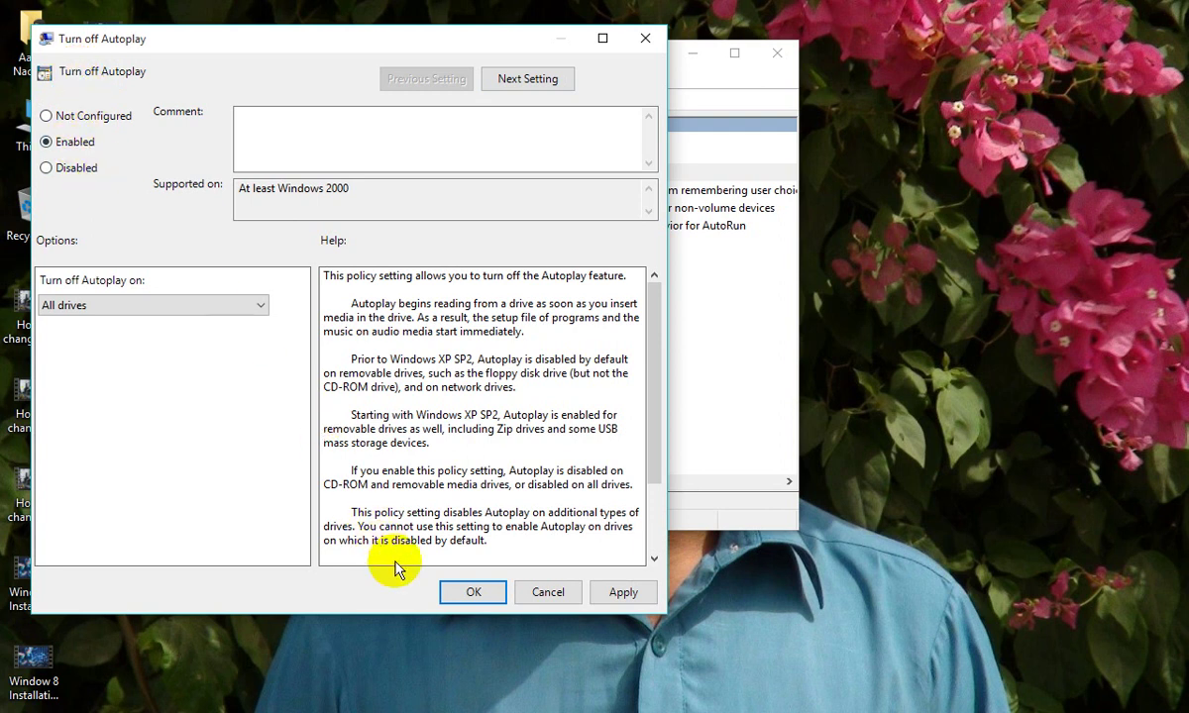
pyautogui.click(472, 593)
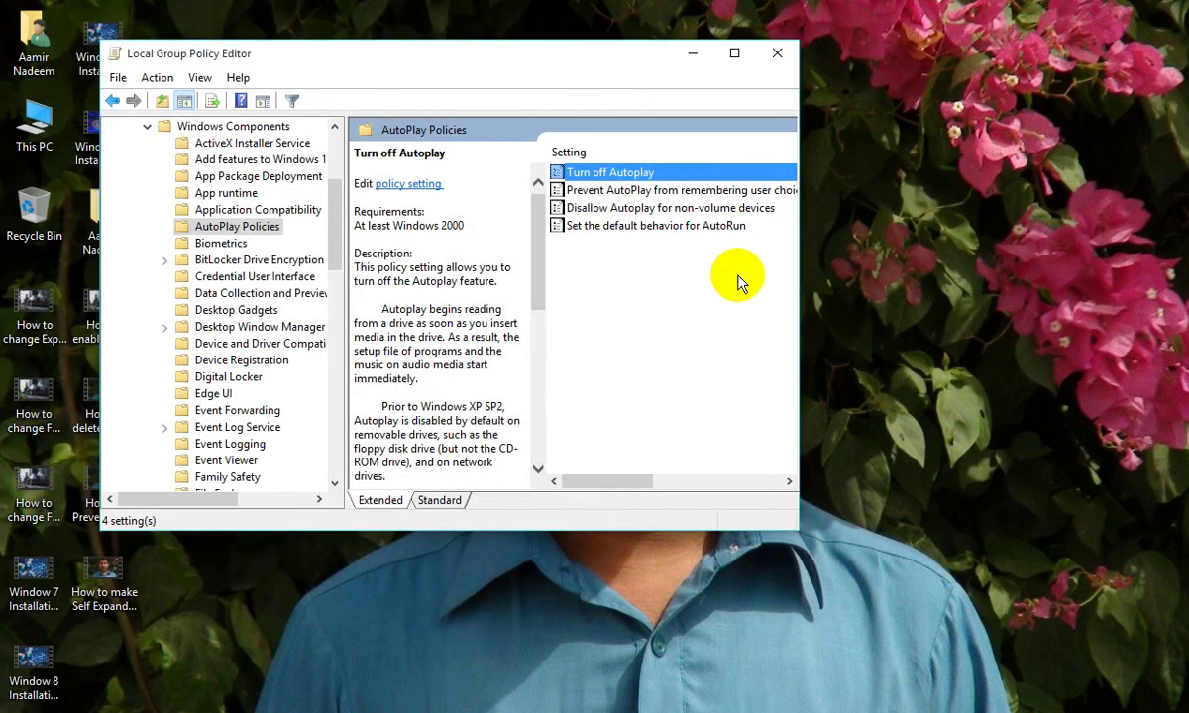
pyautogui.click(777, 52)
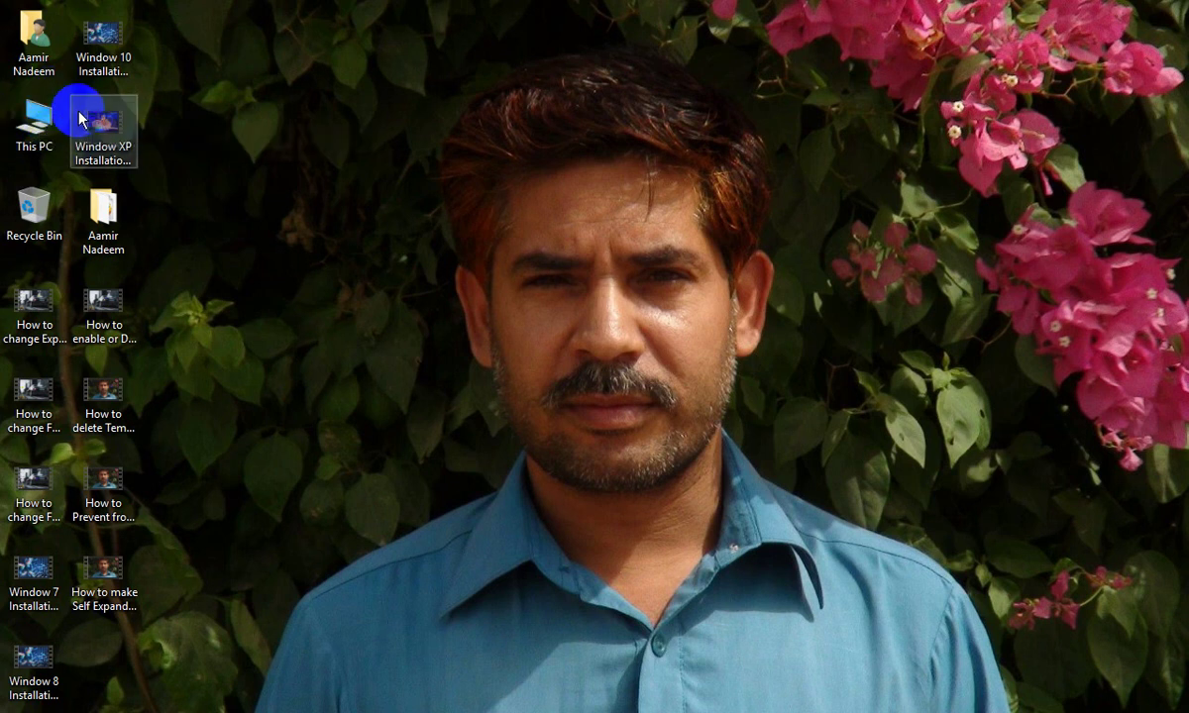
# Step: Refresh the desktop and dismiss the Removable Disk (J:) notification
pyautogui.click(40, 35)
pyautogui.click(278, 177)
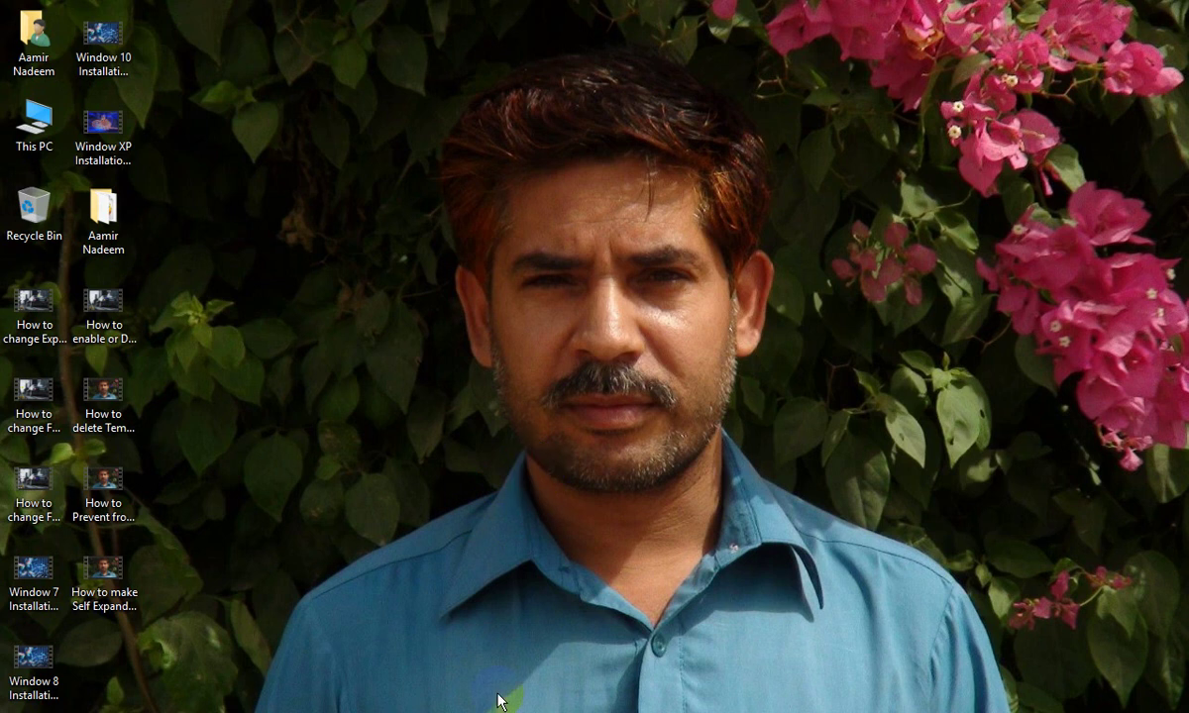
pyautogui.rightClick(188, 211)
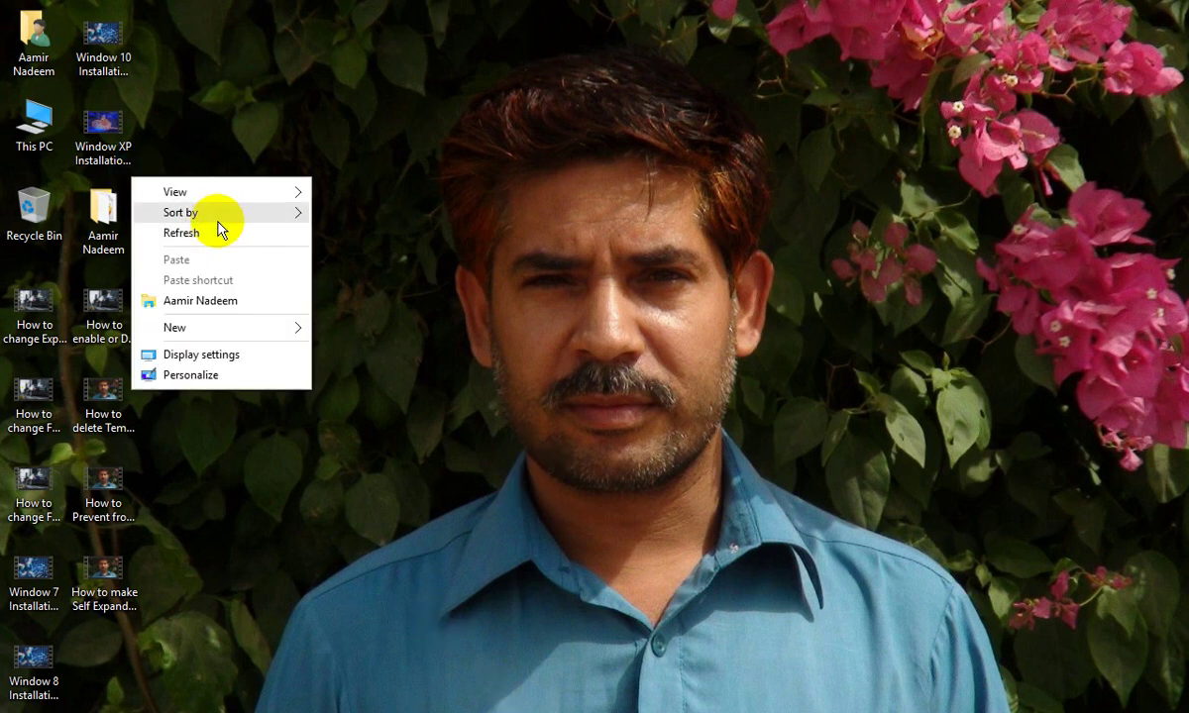
pyautogui.click(196, 228)
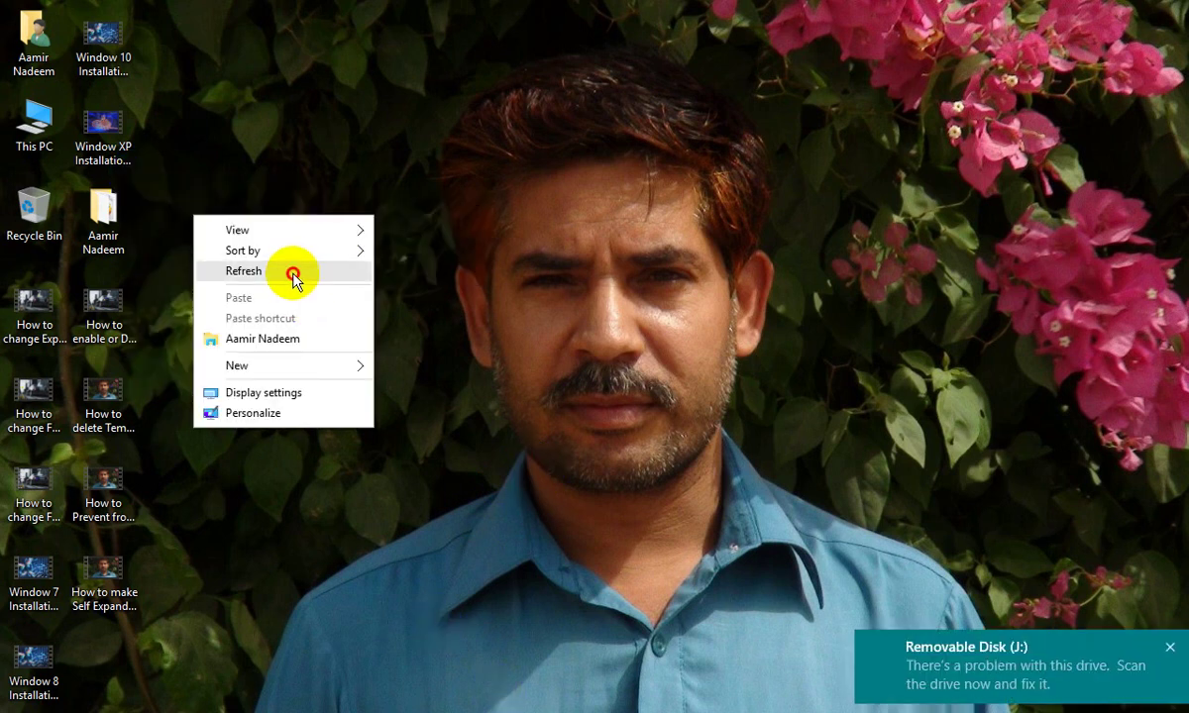
pyautogui.click(294, 271)
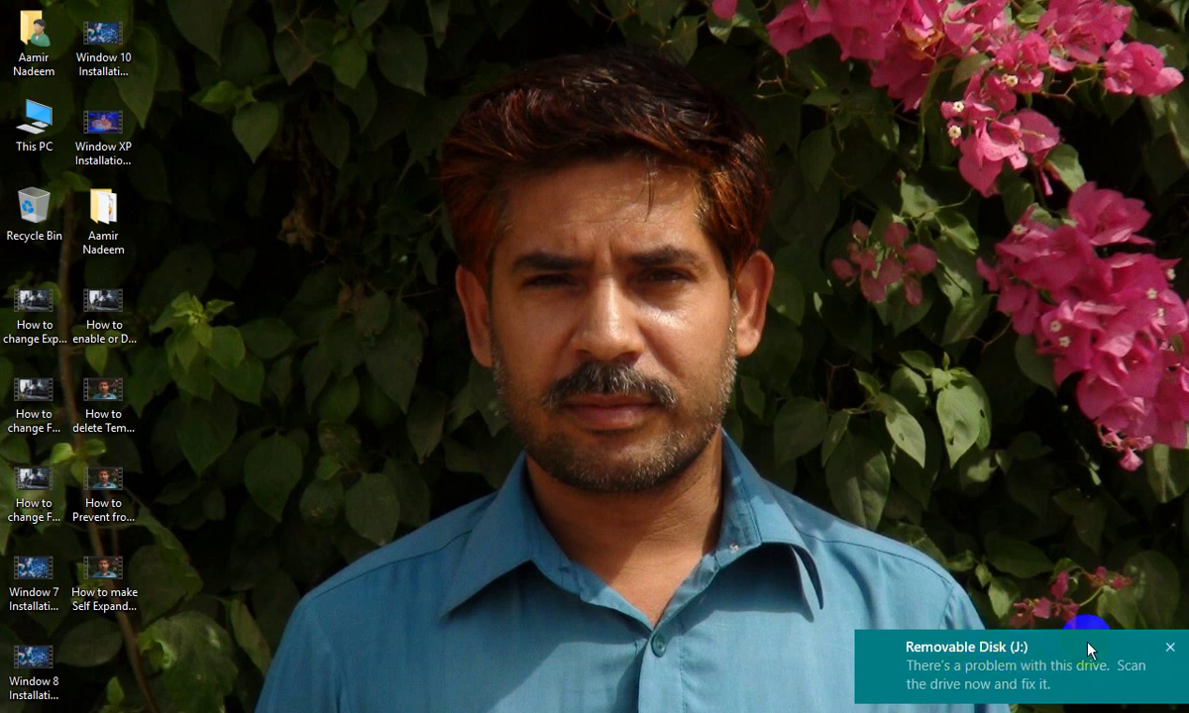
pyautogui.click(1167, 654)
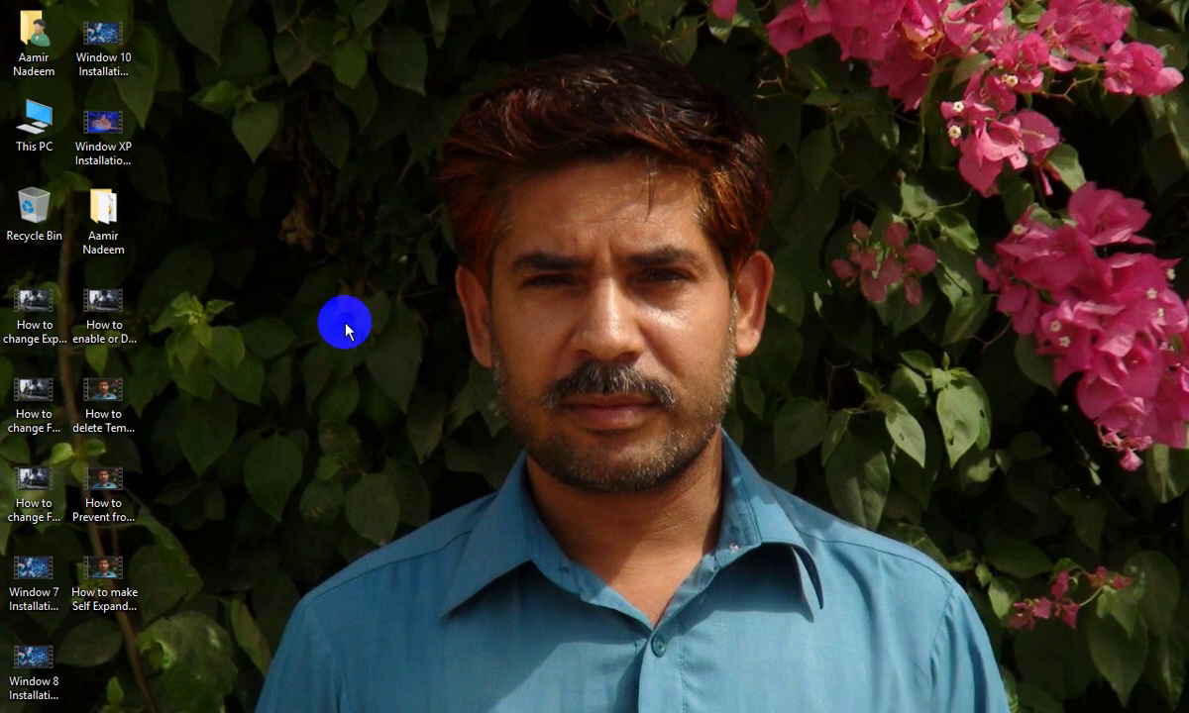
# Step: Open This PC and refresh its list of devices and drives before checking the connected USB device
pyautogui.doubleClick(27, 114)
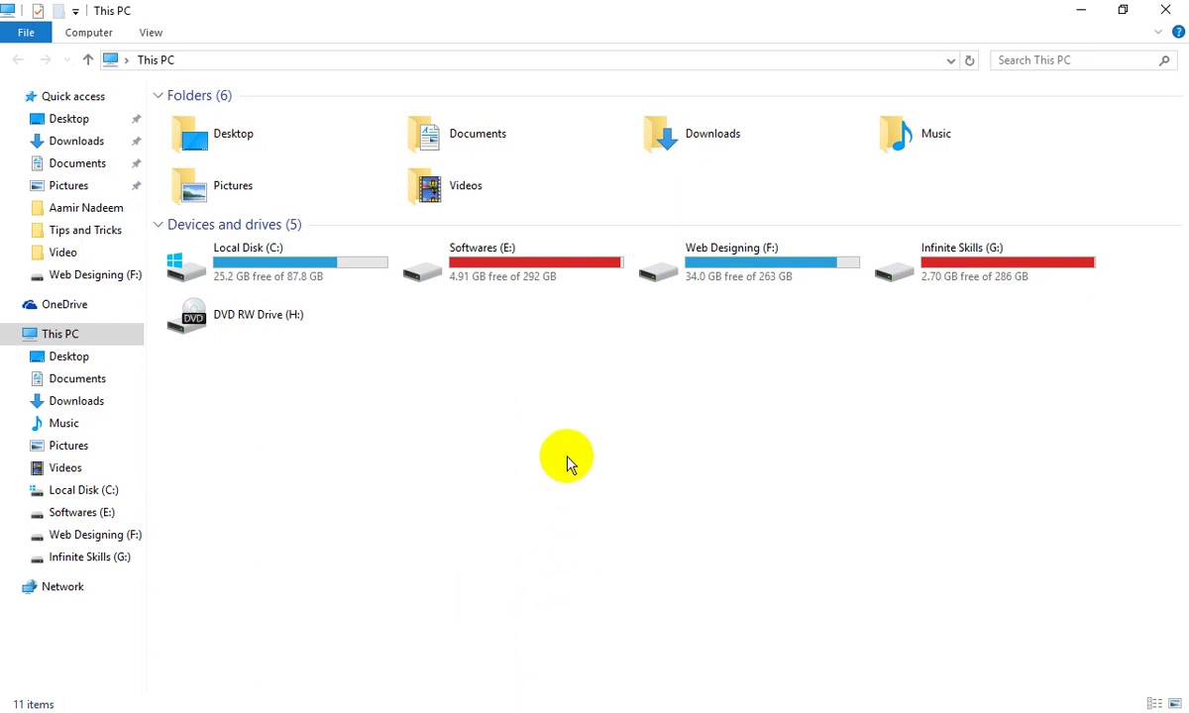
pyautogui.rightClick(552, 405)
pyautogui.click(626, 480)
pyautogui.rightClick(590, 442)
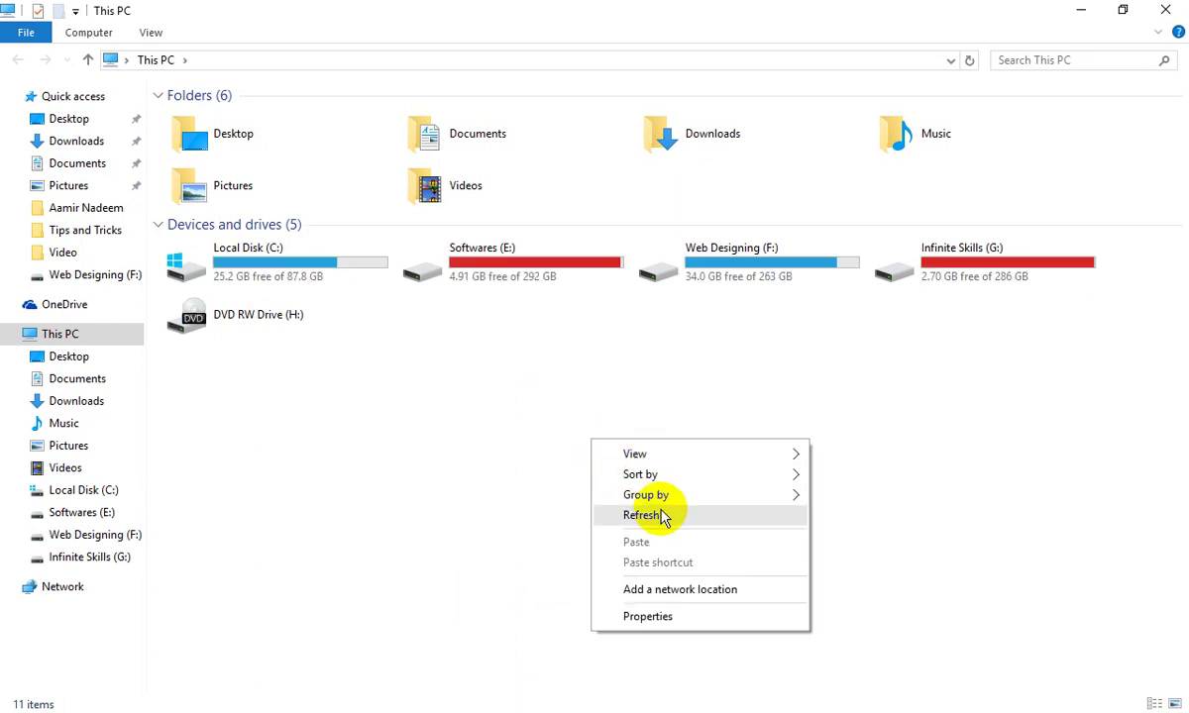
pyautogui.click(662, 513)
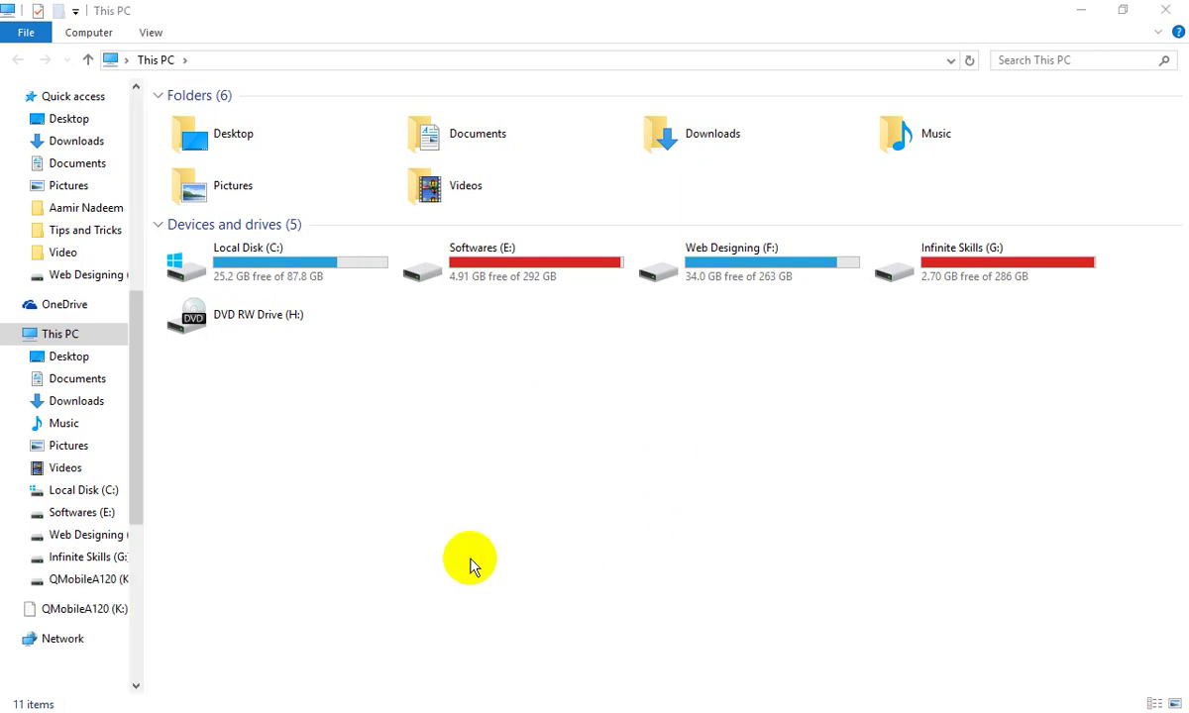
# Step: Check how the USB device QMobileA120 (K:) is handled in This PC by repeatedly refreshing the devices and drives list
pyautogui.rightClick(713, 416)
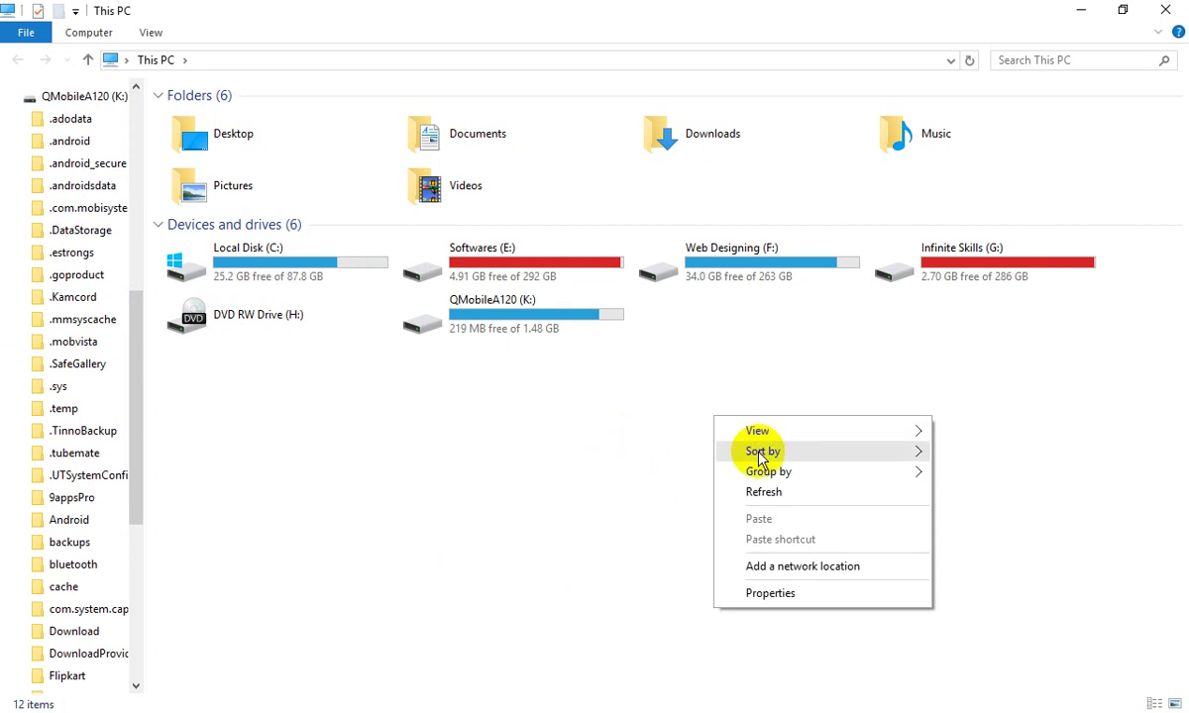
pyautogui.click(559, 397)
pyautogui.rightClick(571, 435)
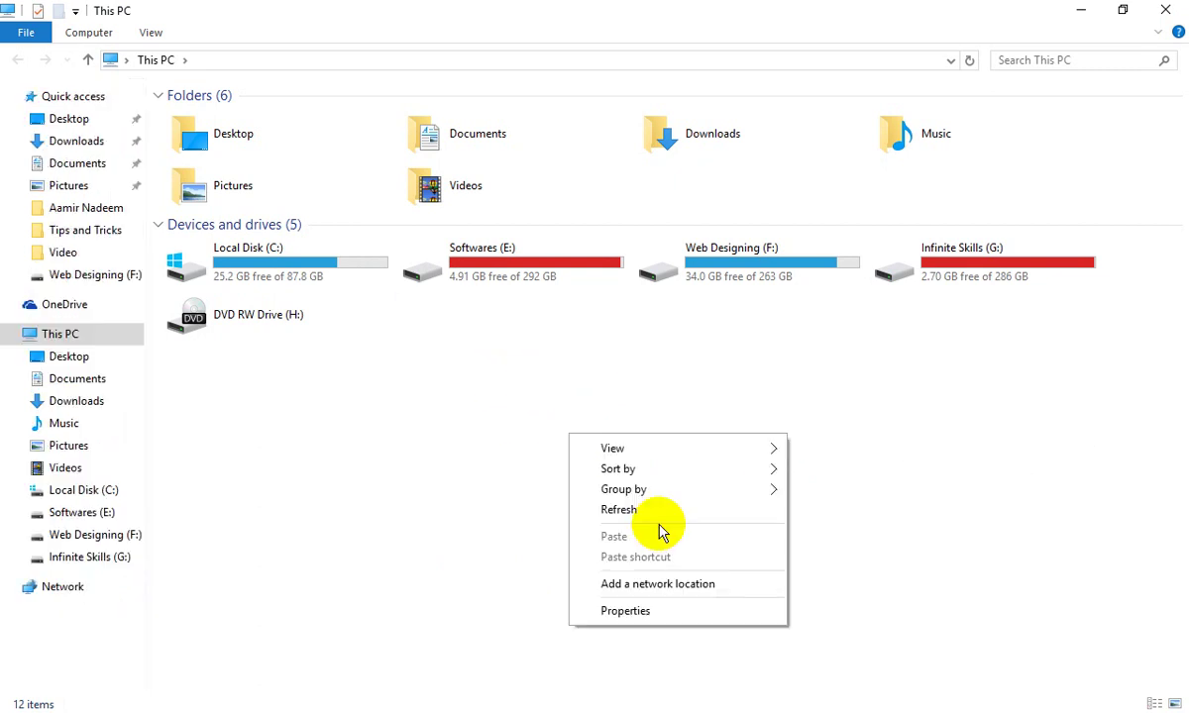
pyautogui.click(654, 510)
pyautogui.rightClick(614, 435)
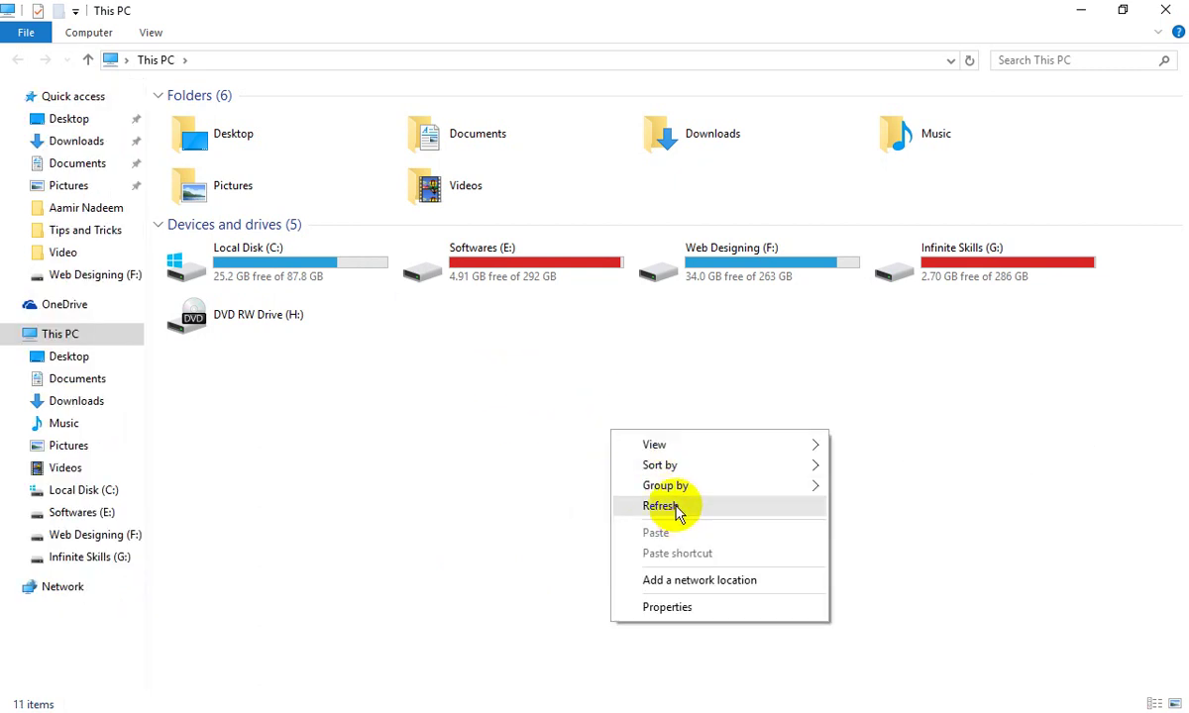
pyautogui.click(645, 507)
pyautogui.rightClick(583, 433)
pyautogui.click(687, 504)
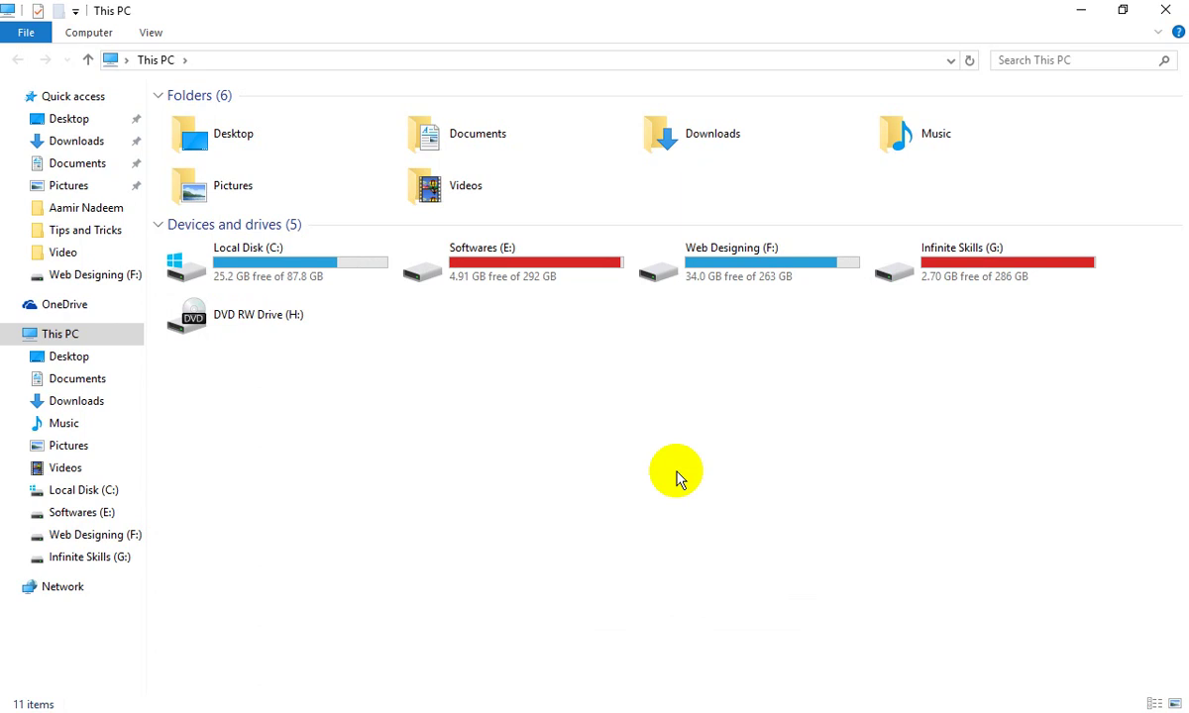
pyautogui.rightClick(700, 379)
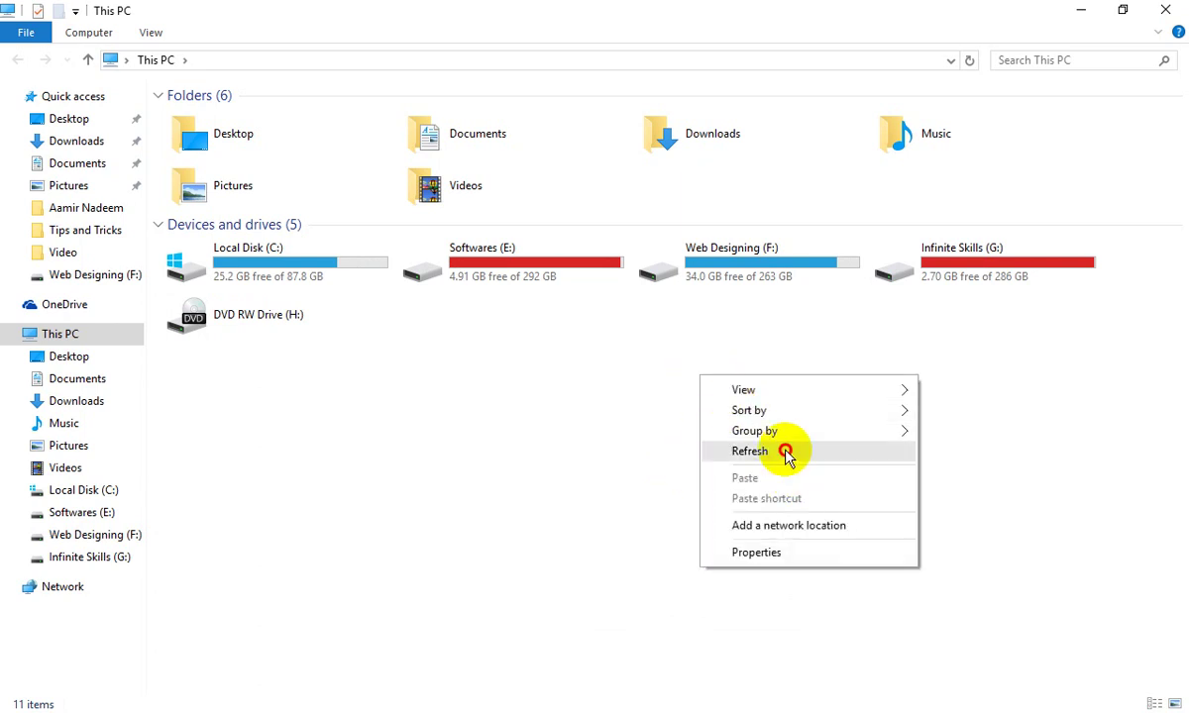
pyautogui.click(786, 453)
pyautogui.rightClick(666, 412)
pyautogui.click(783, 491)
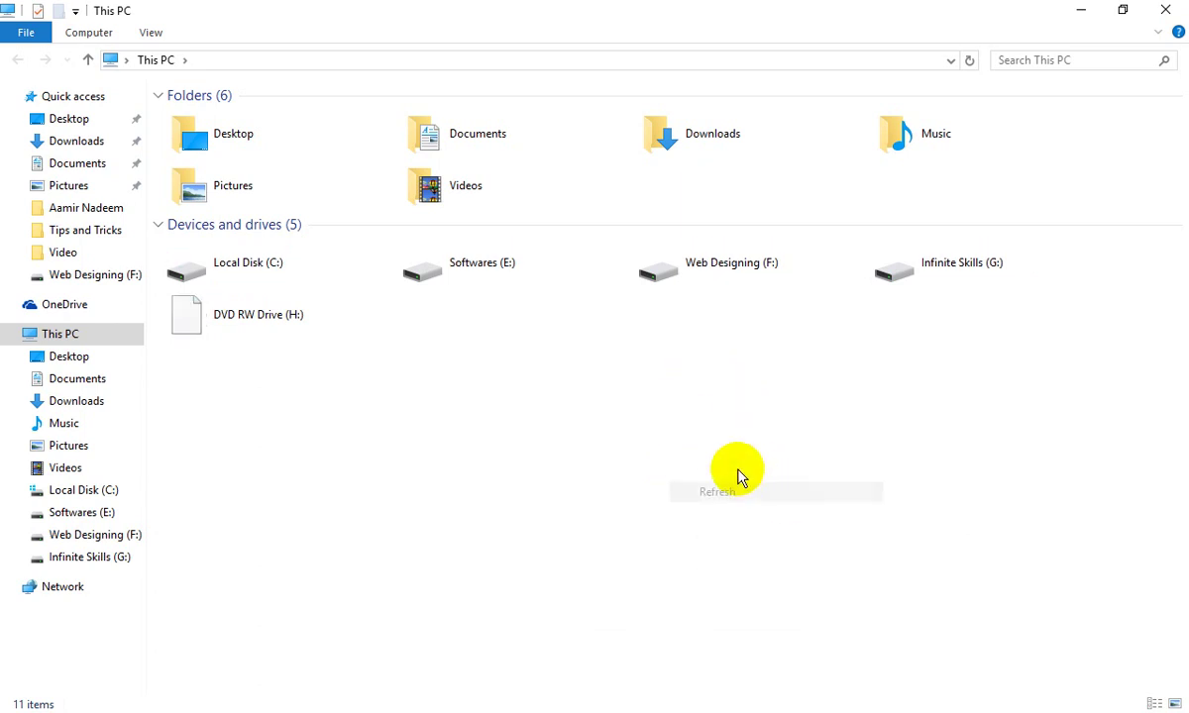
pyautogui.rightClick(734, 468)
pyautogui.click(817, 536)
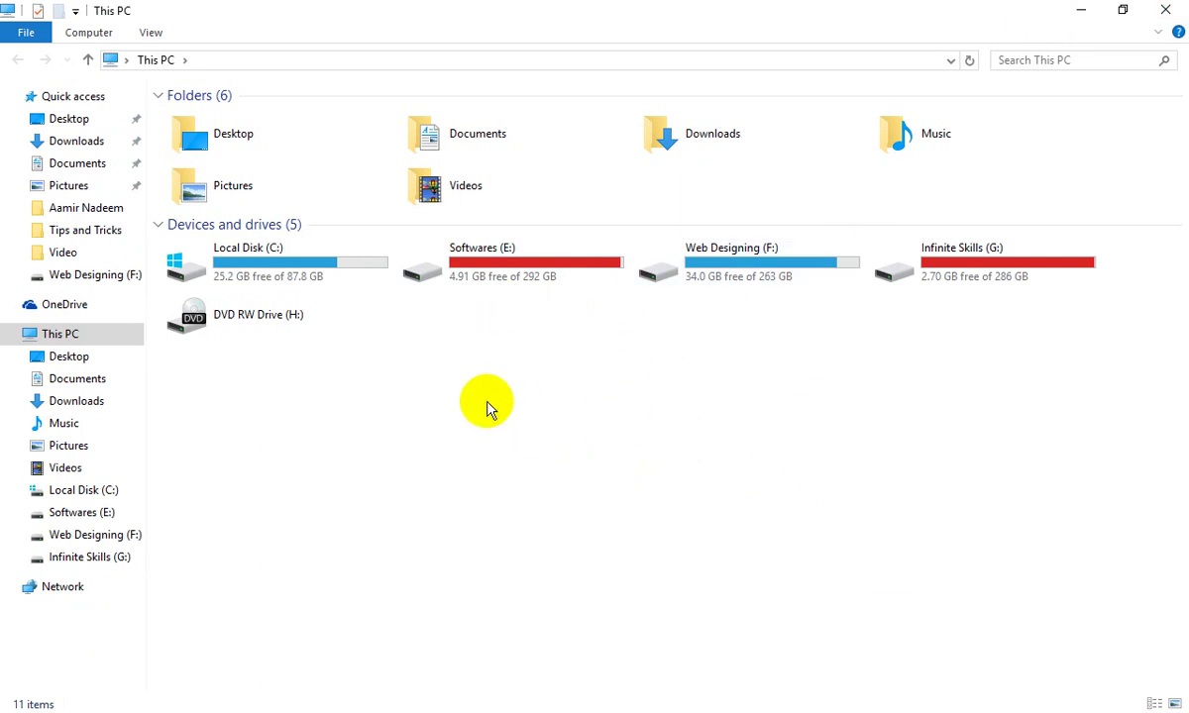
pyautogui.rightClick(786, 438)
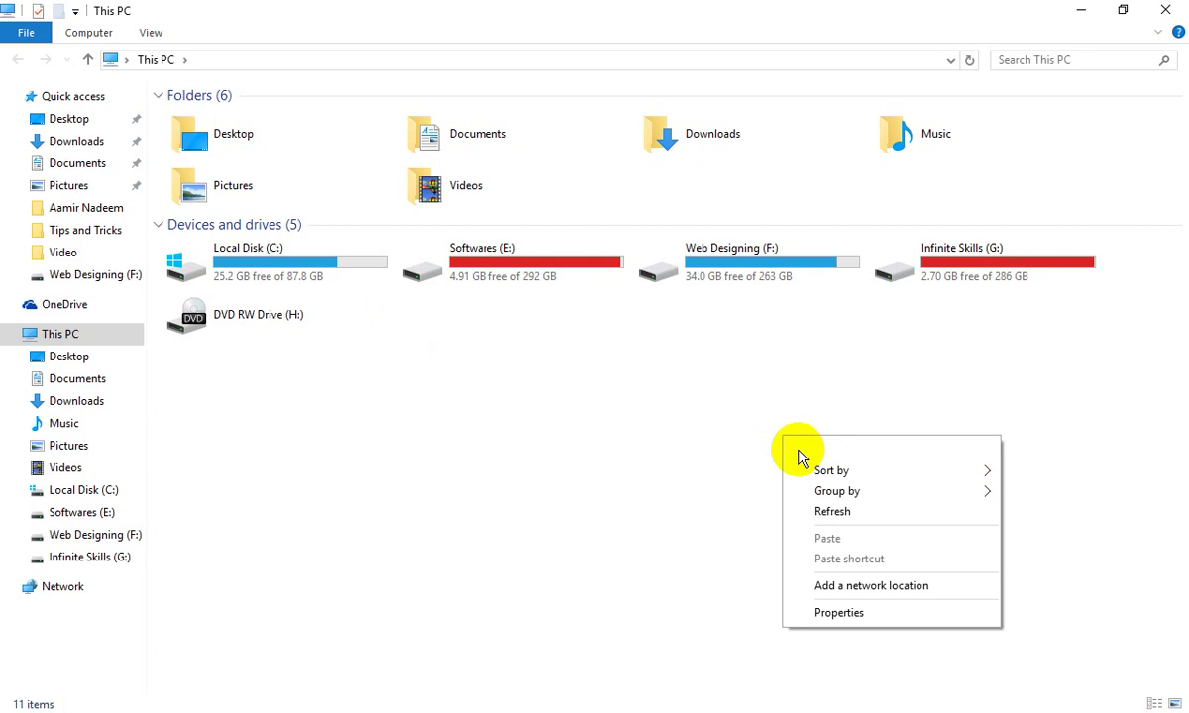
pyautogui.click(854, 512)
pyautogui.rightClick(530, 328)
pyautogui.click(656, 403)
pyautogui.rightClick(533, 362)
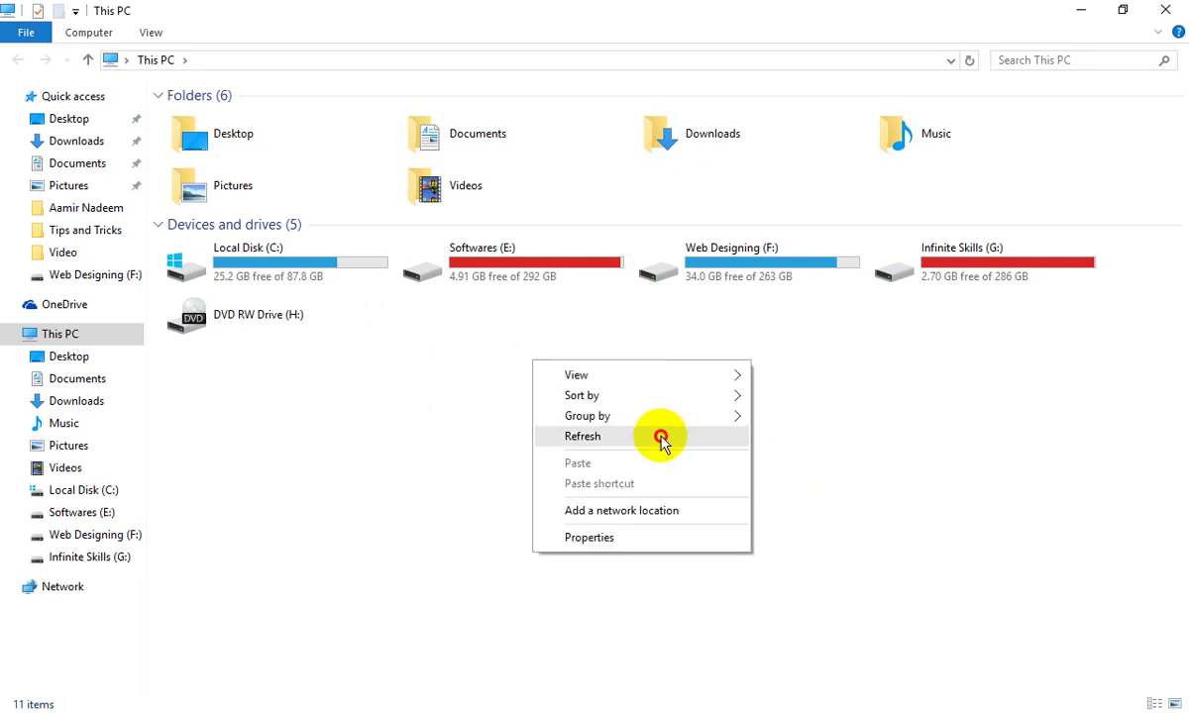
pyautogui.click(661, 437)
pyautogui.rightClick(616, 412)
pyautogui.click(685, 483)
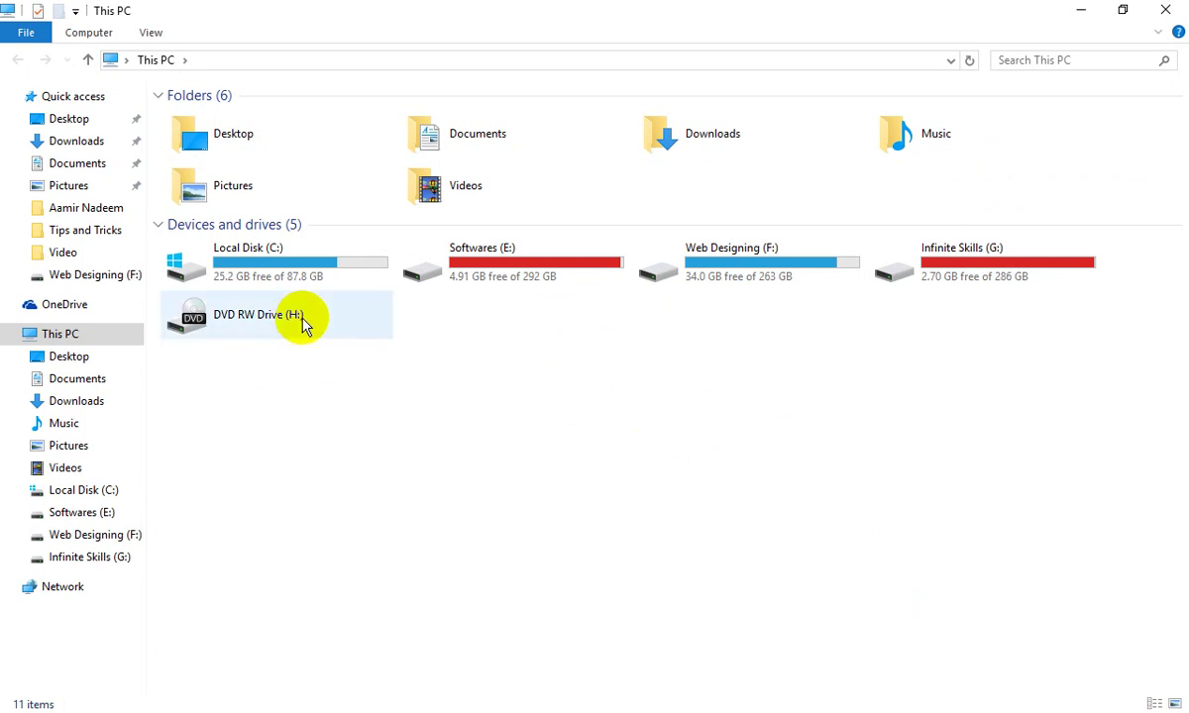
# Step: Close the This PC window and return to the desktop
pyautogui.click(1161, 10)
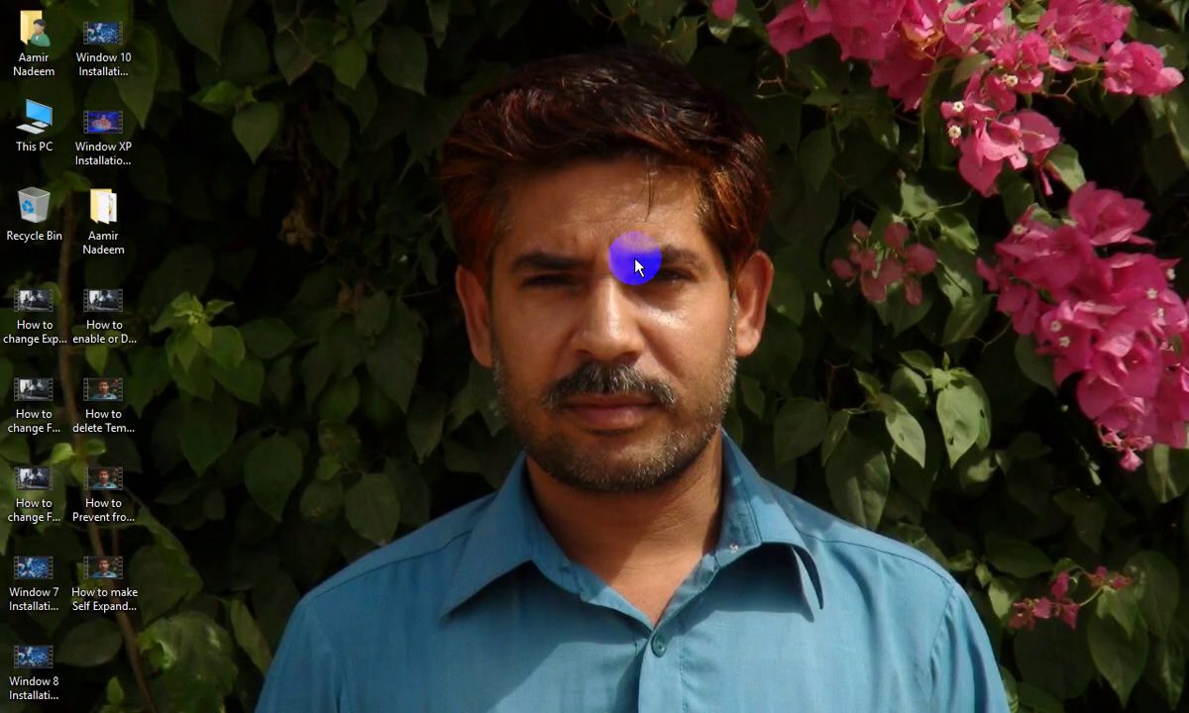
pyautogui.rightClick(635, 259)
pyautogui.click(682, 274)
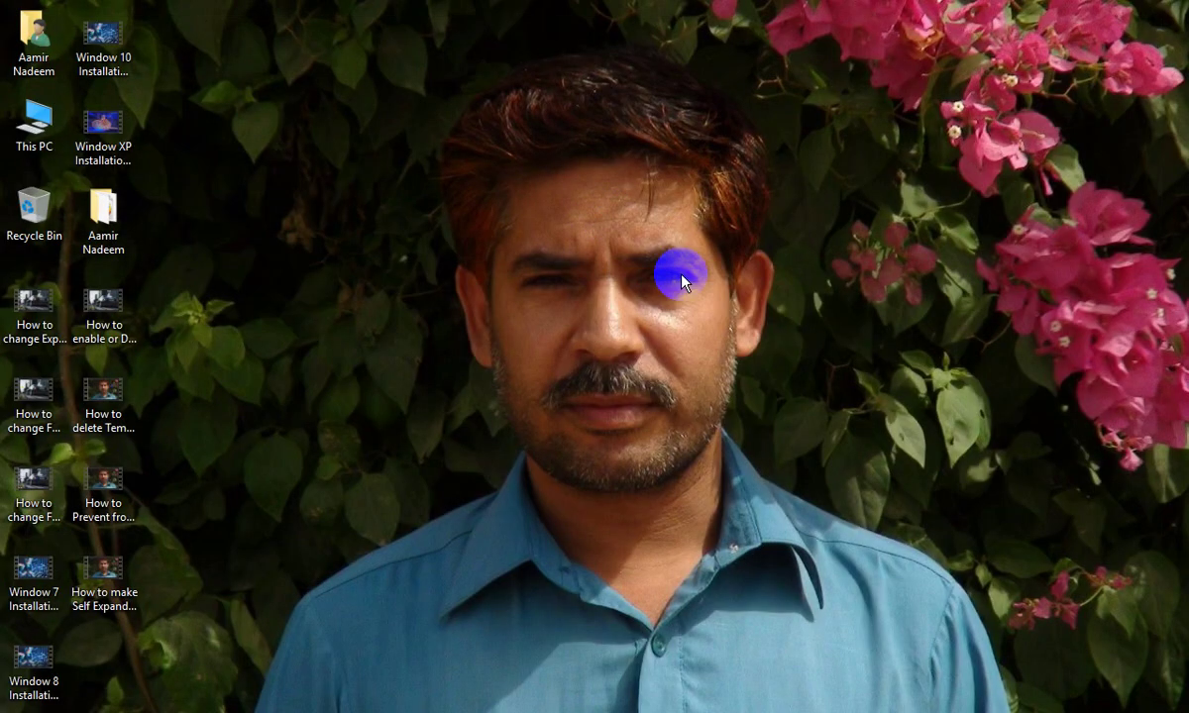